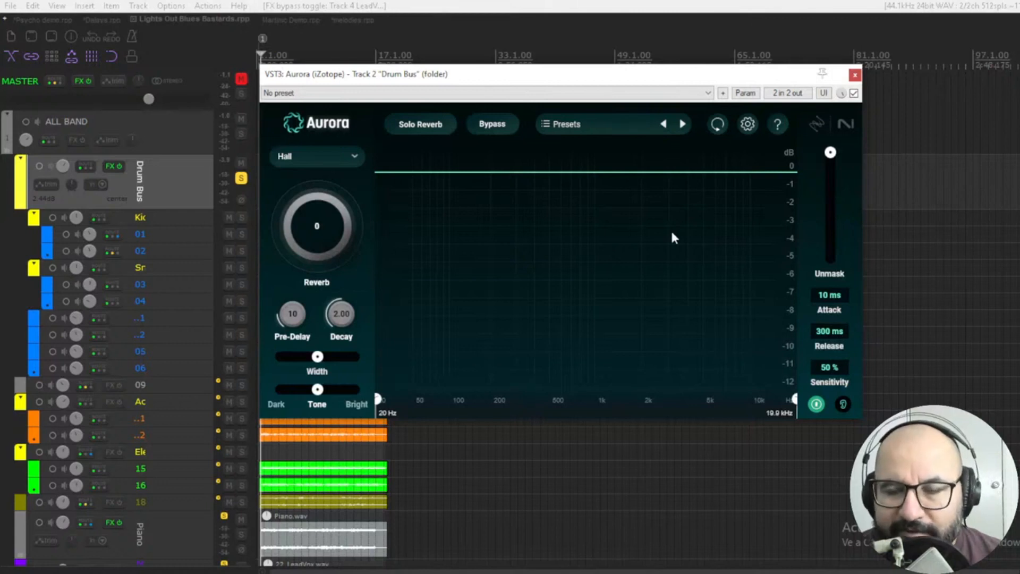
Play the drum bus and raise the Hall reverb amount to 62 with a 5.11-second decay.
key(space)
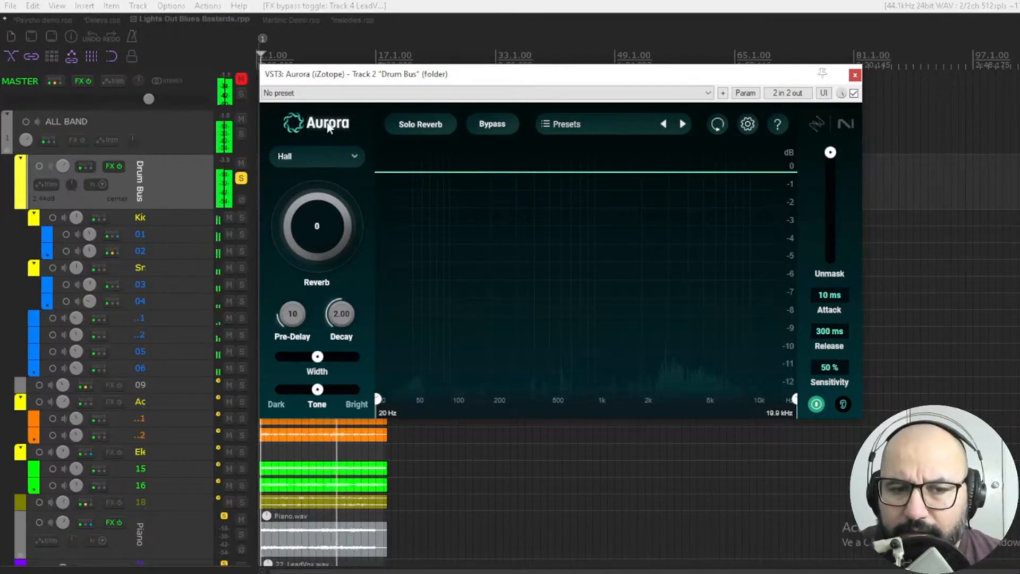
click(320, 209)
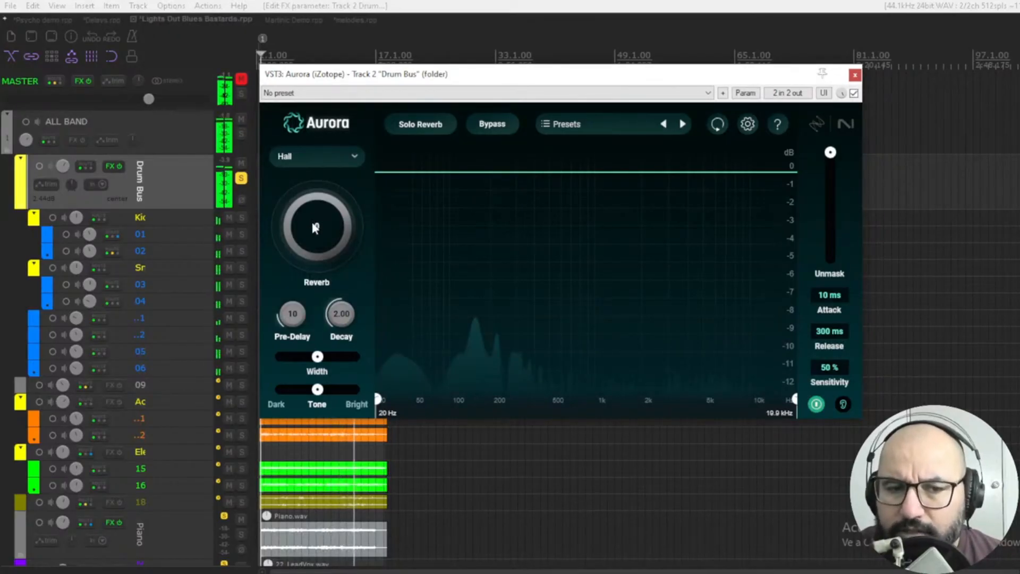
drag(315, 227, 338, 162)
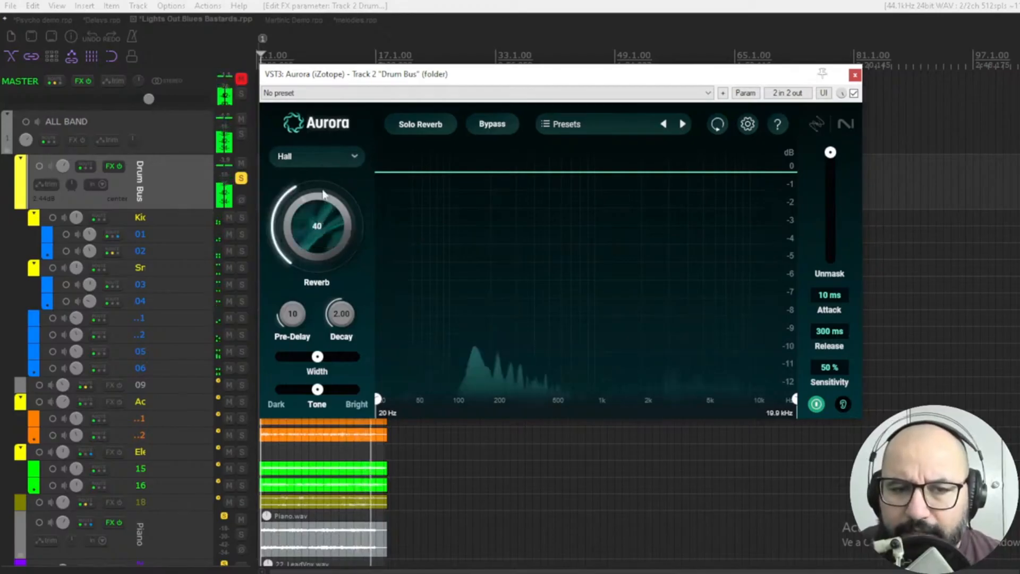
click(347, 155)
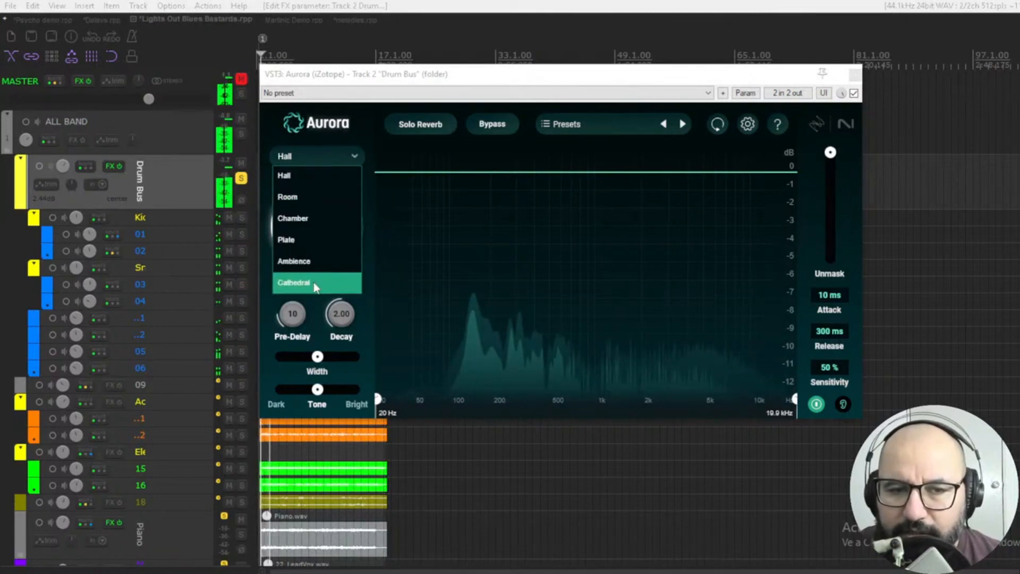
click(304, 161)
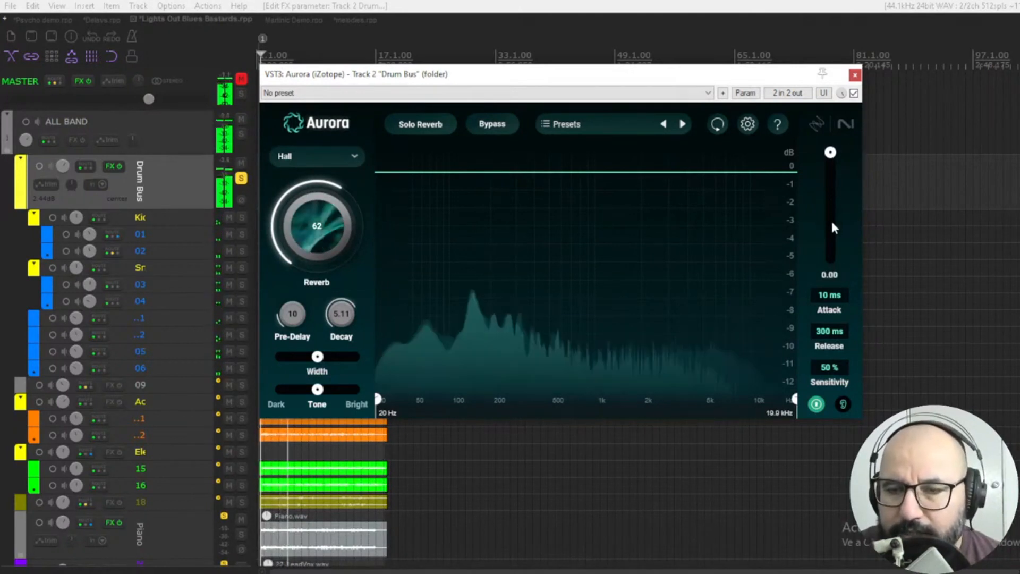
Increase the Unmask amount beyond 27 and audition the reverb signal in solo.
mouse_move(832, 223)
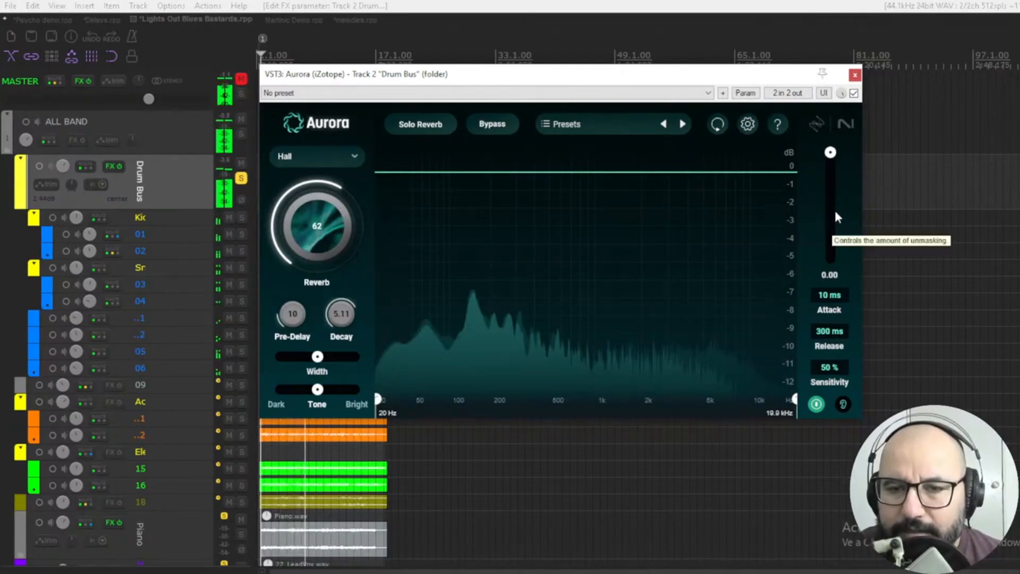
click(832, 214)
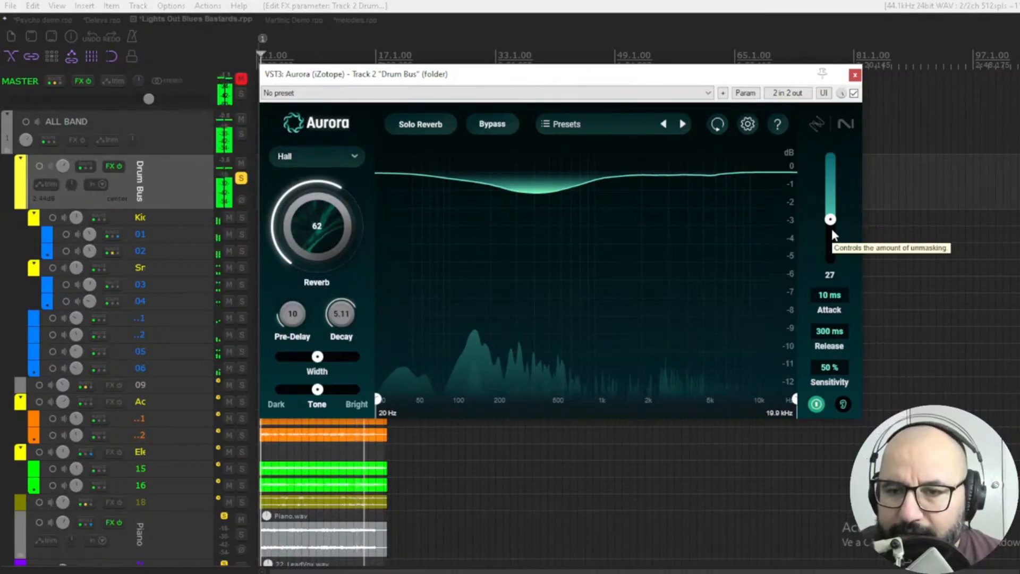
drag(830, 220, 830, 228)
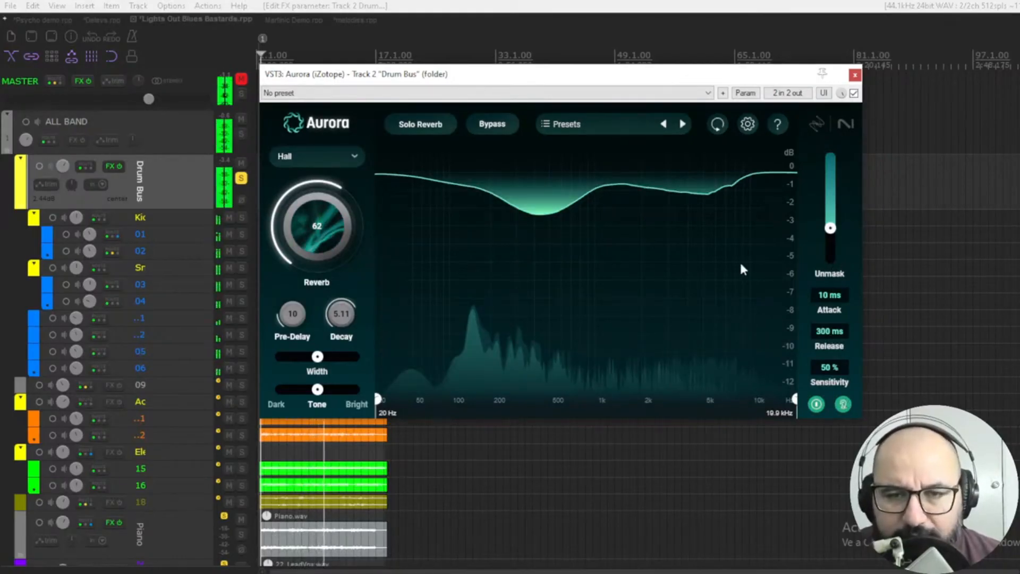
click(426, 128)
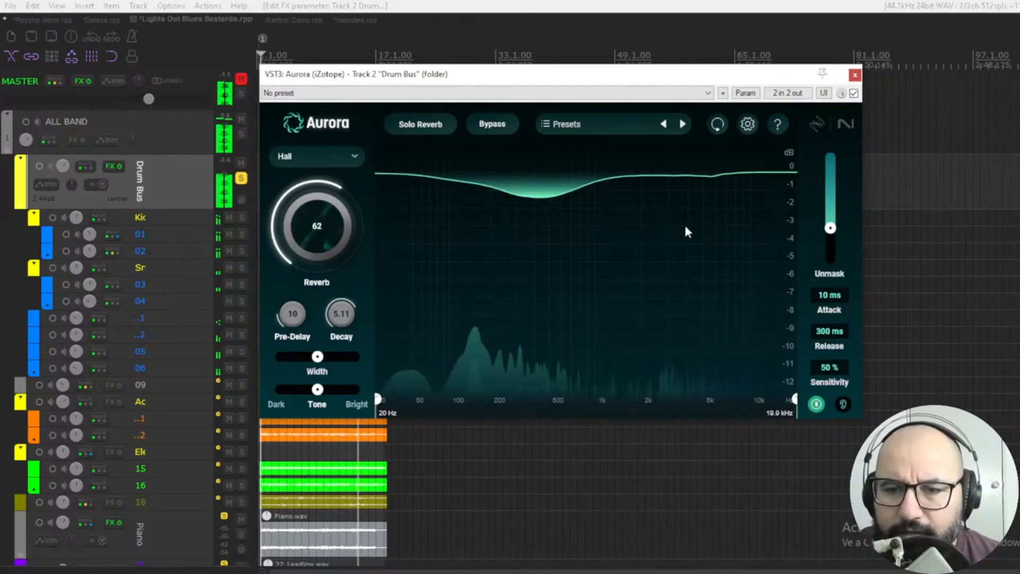
Restore the reverb's default settings and play the drum bus with the master track unmuted.
click(716, 122)
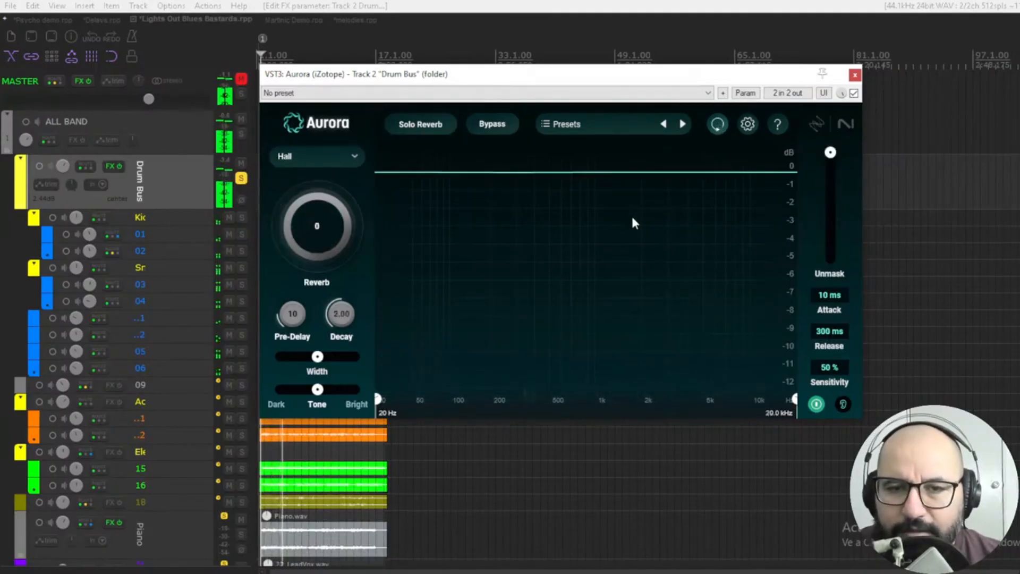
click(242, 79)
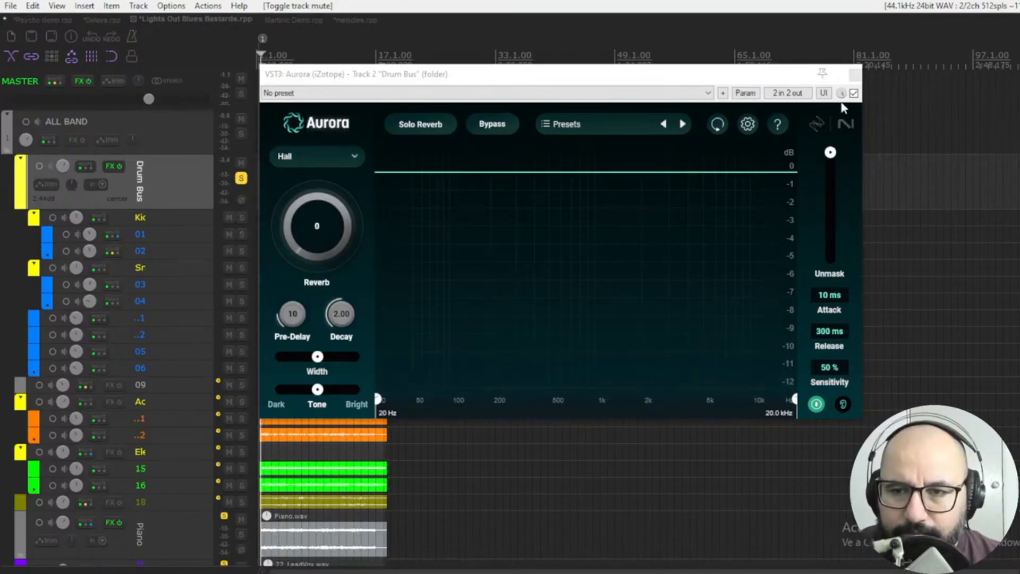
key(space)
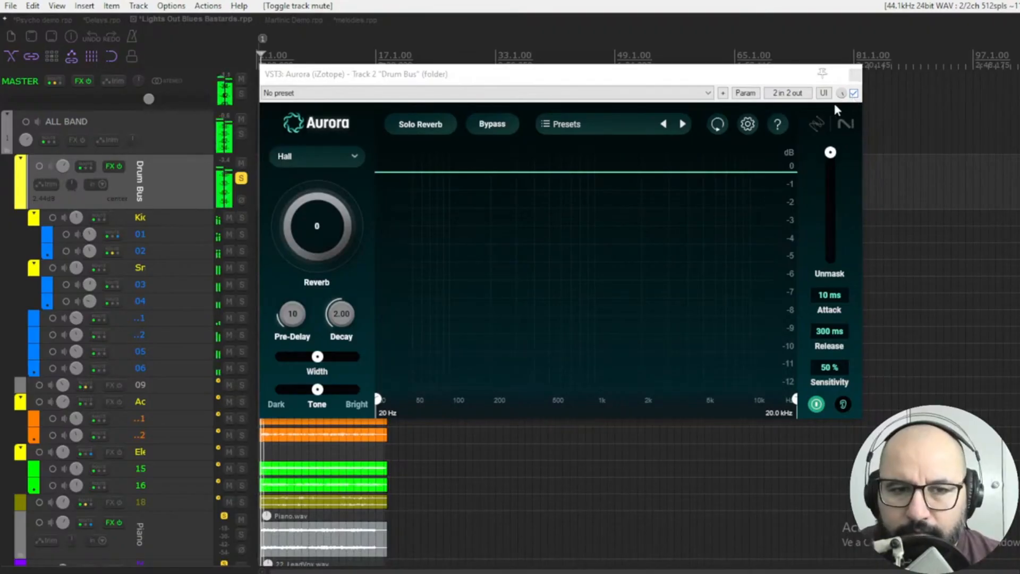
Switch the reverb type to Plate and set the reverb amount to 66.
click(333, 157)
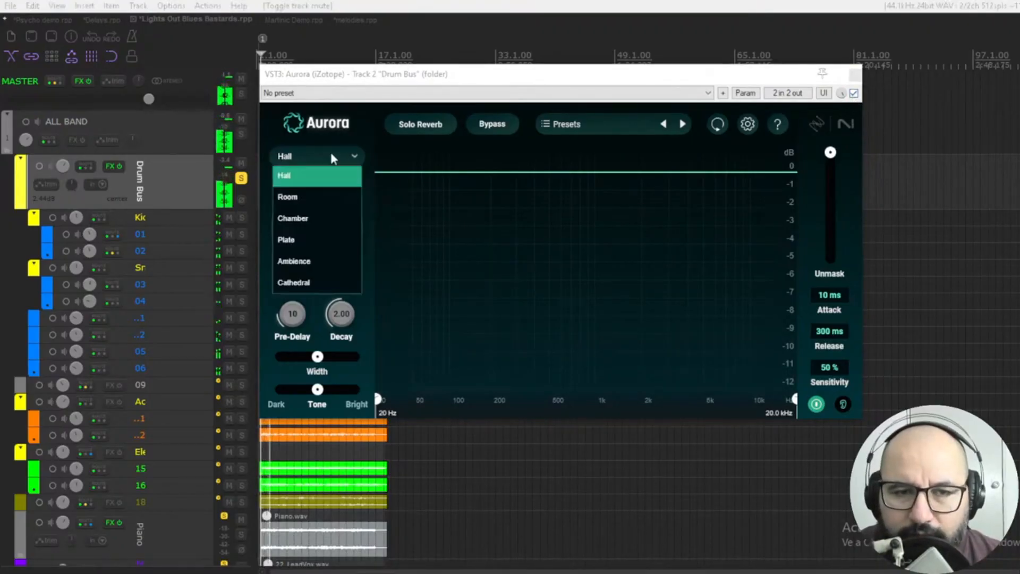
click(325, 239)
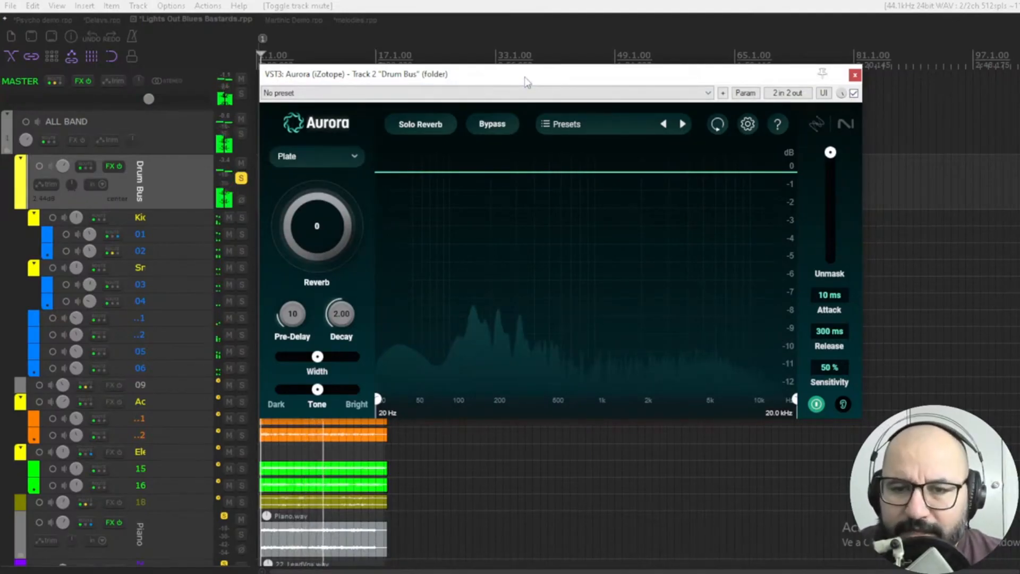
click(314, 211)
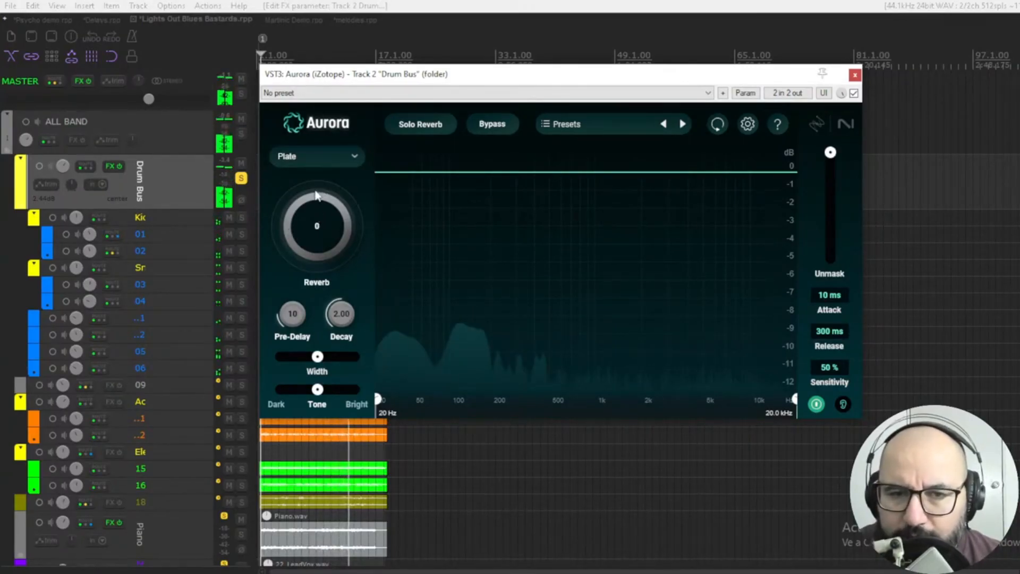
double_click(316, 215)
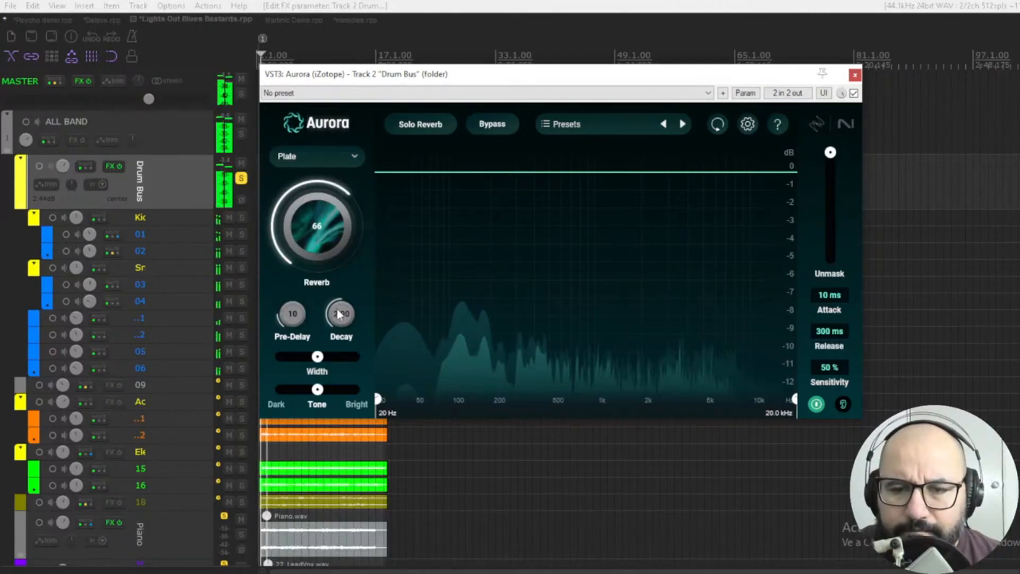
Compare the drums with the plate reverb bypassed and active, raising its decay to 3.67 seconds.
click(853, 92)
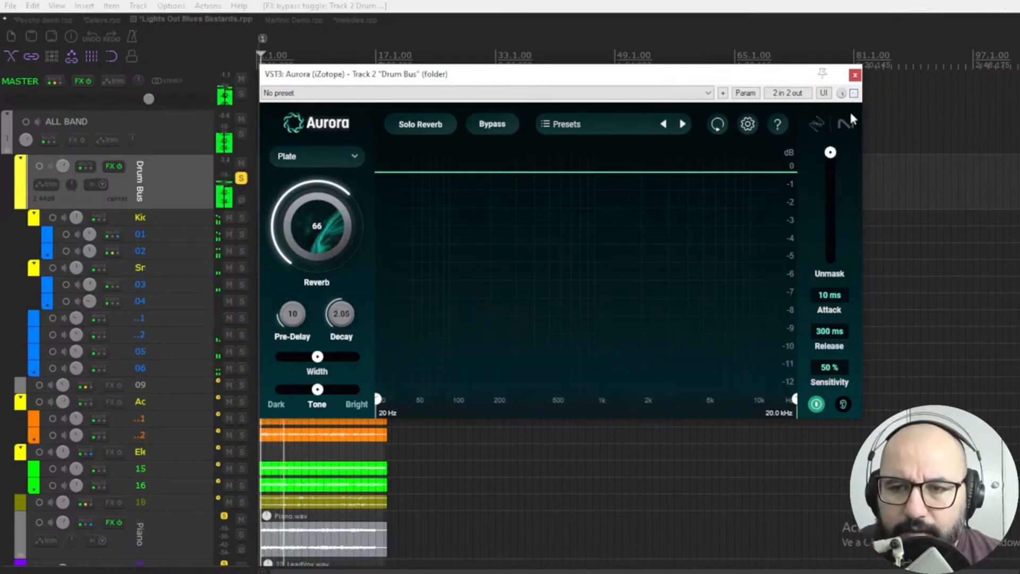
click(854, 93)
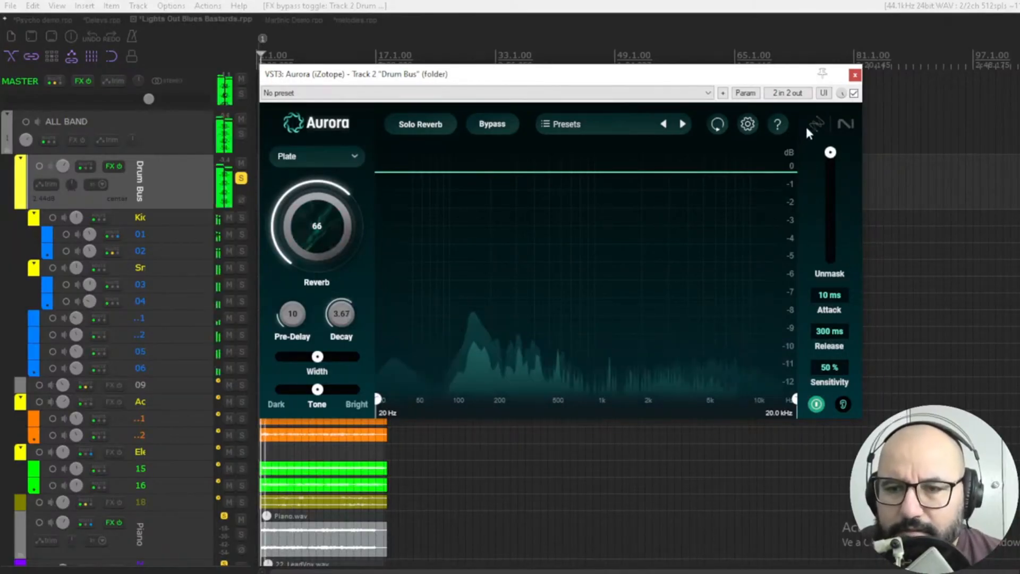
click(853, 93)
click(854, 93)
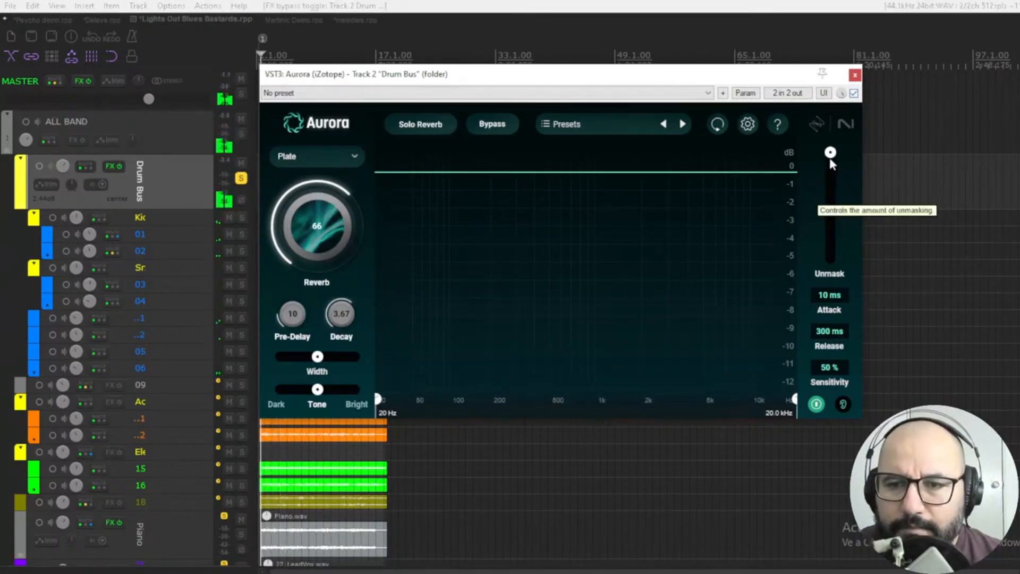
Raise Unmask to nearly its maximum with a 7 ms attack, and compare the drums against the bypassed effect.
click(829, 228)
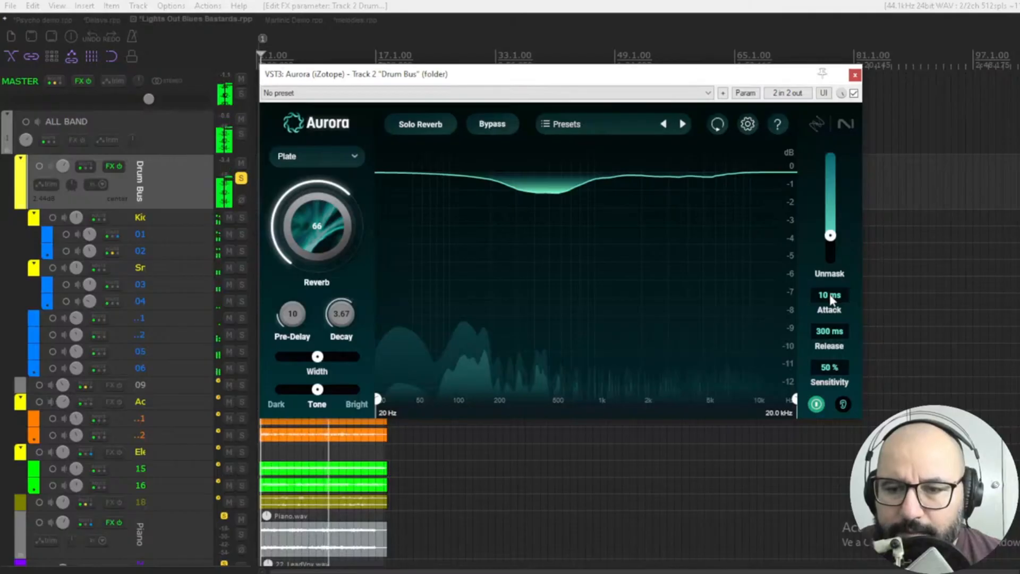
drag(830, 295, 830, 310)
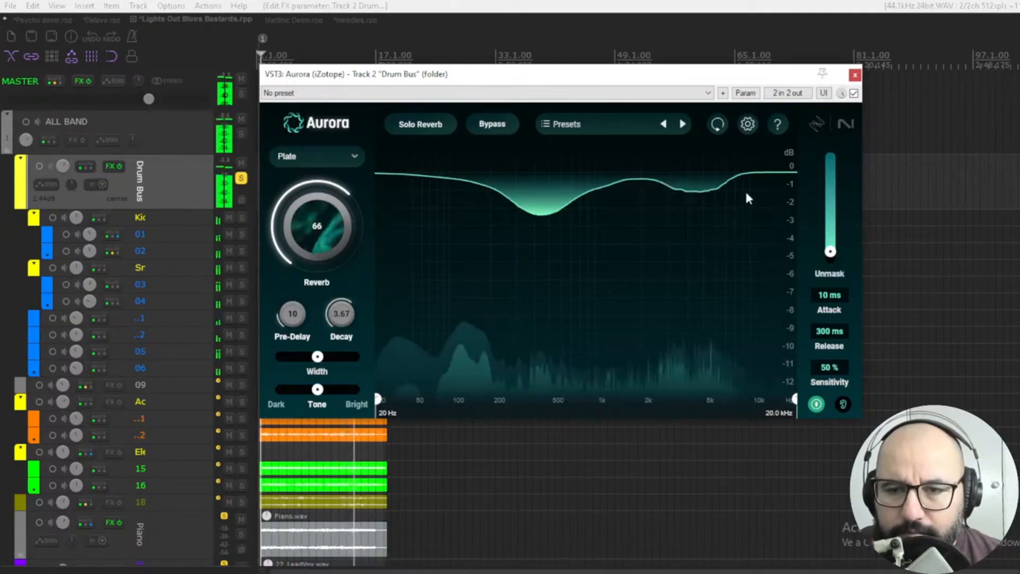
click(853, 92)
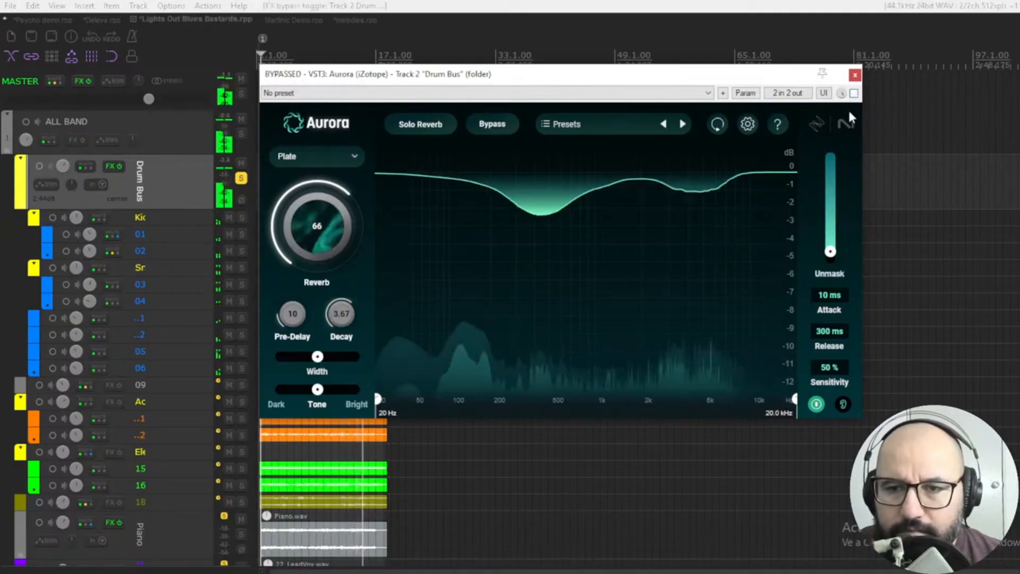
click(854, 93)
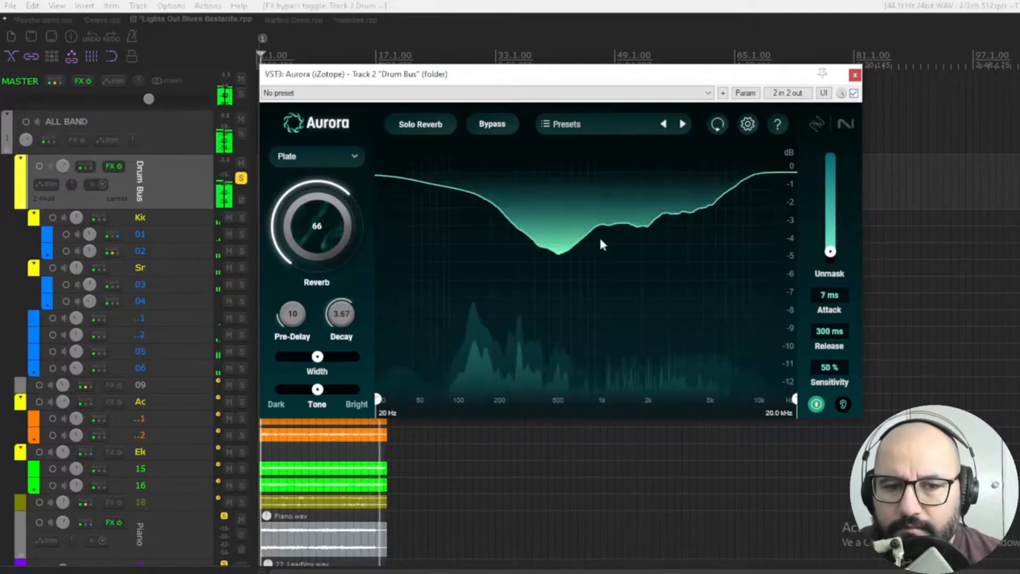
Shorten the plate decay to 1.81 seconds and compare the drums with the effect bypassed and active.
click(343, 319)
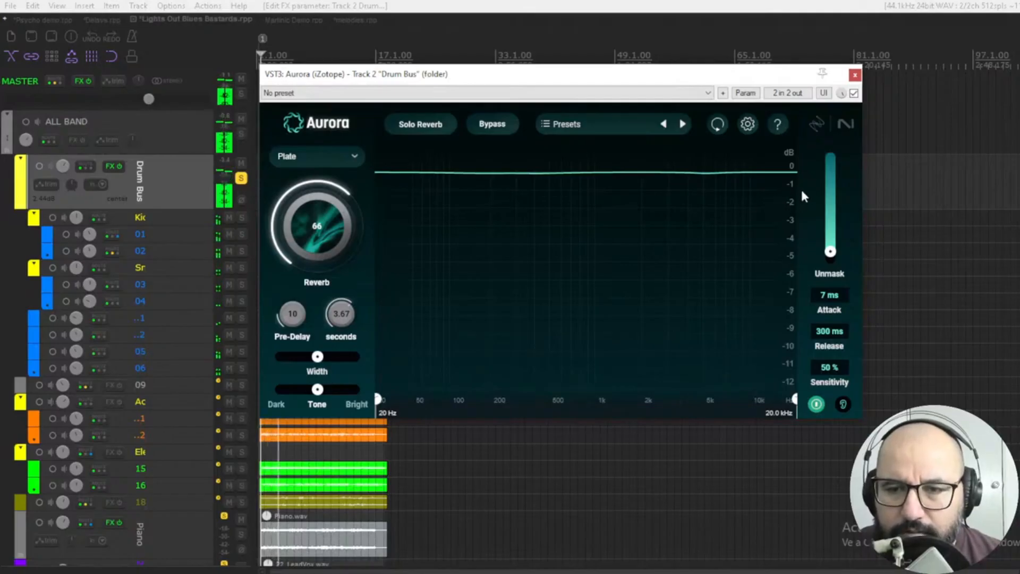
click(854, 93)
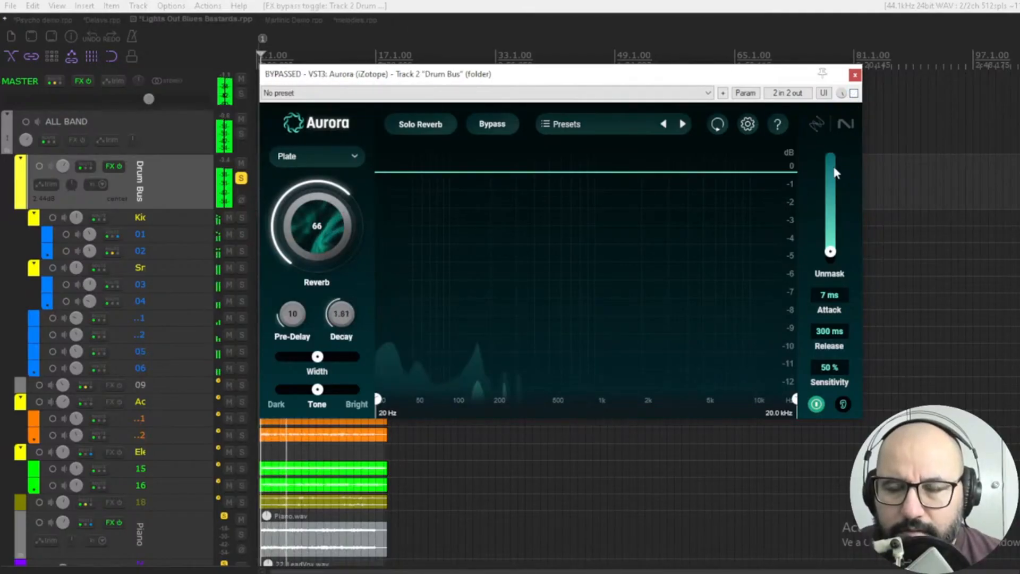
click(854, 93)
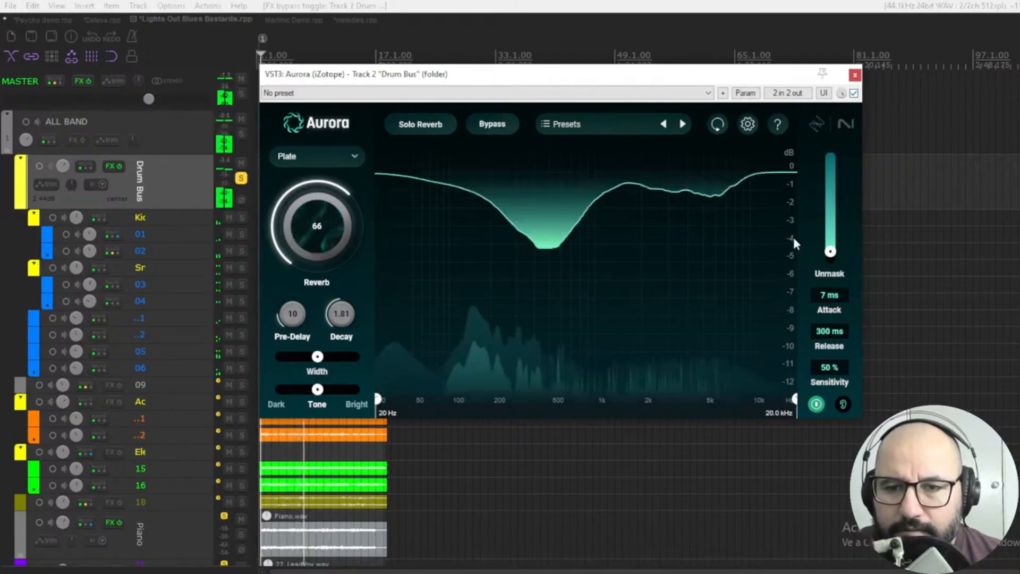
Limit the reverb to the range from 116 Hz to 11.0 kHz and compare it with unmasking off and on.
click(816, 405)
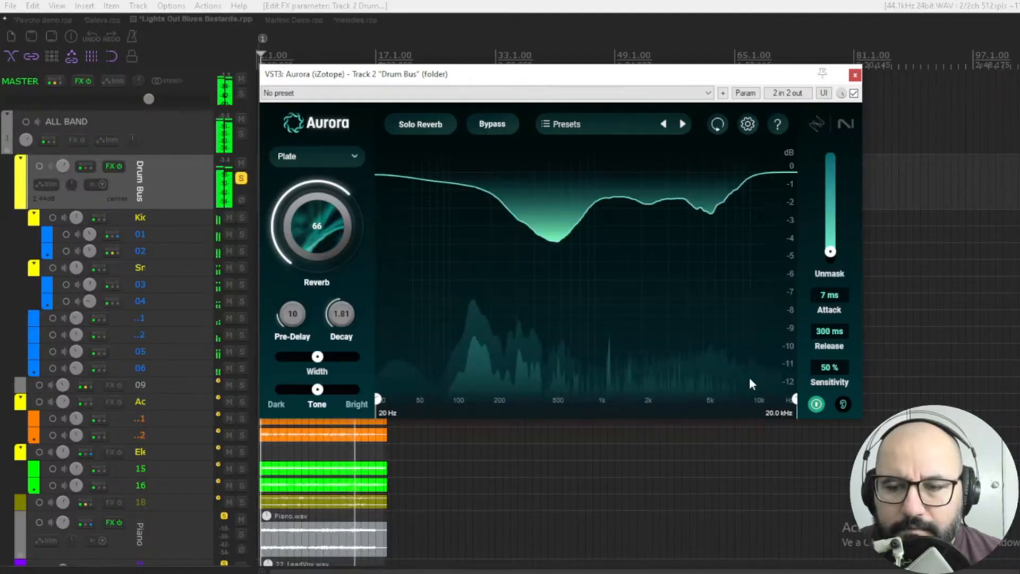
key(ctrl+z)
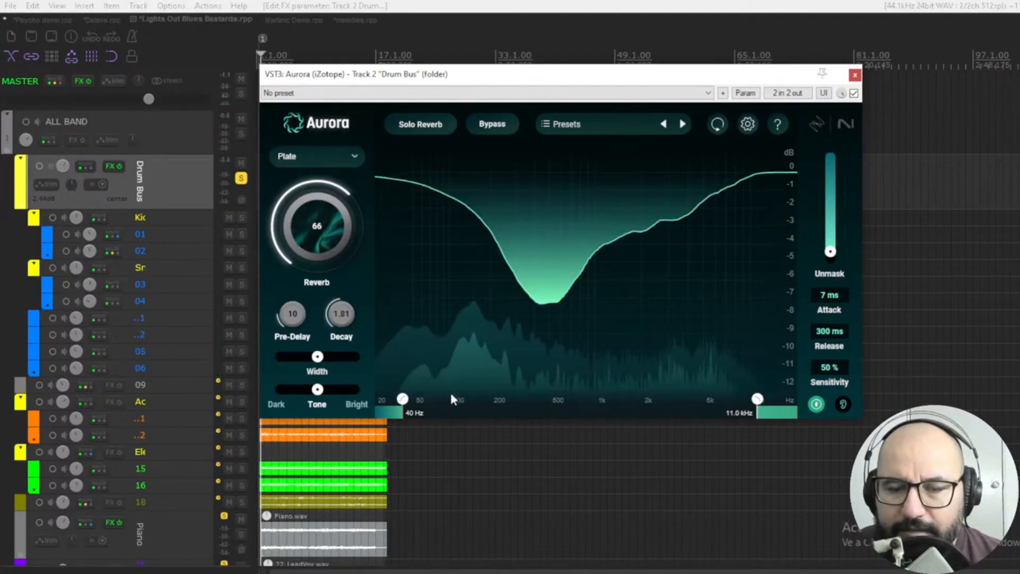
key(space)
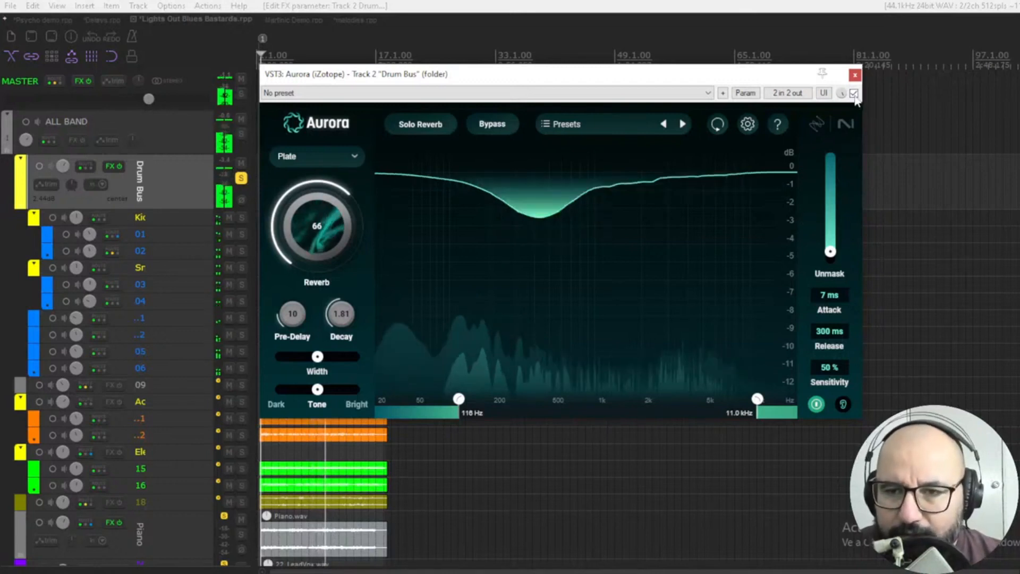
click(814, 404)
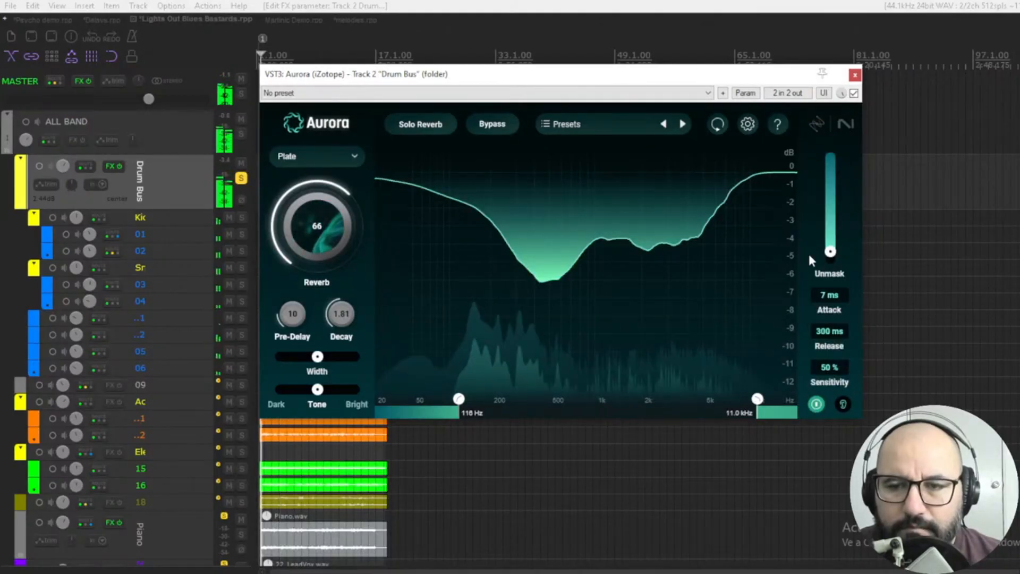
Compare the drum bus with and without the filtered plate reverb, leaving the effect bypassed.
click(854, 94)
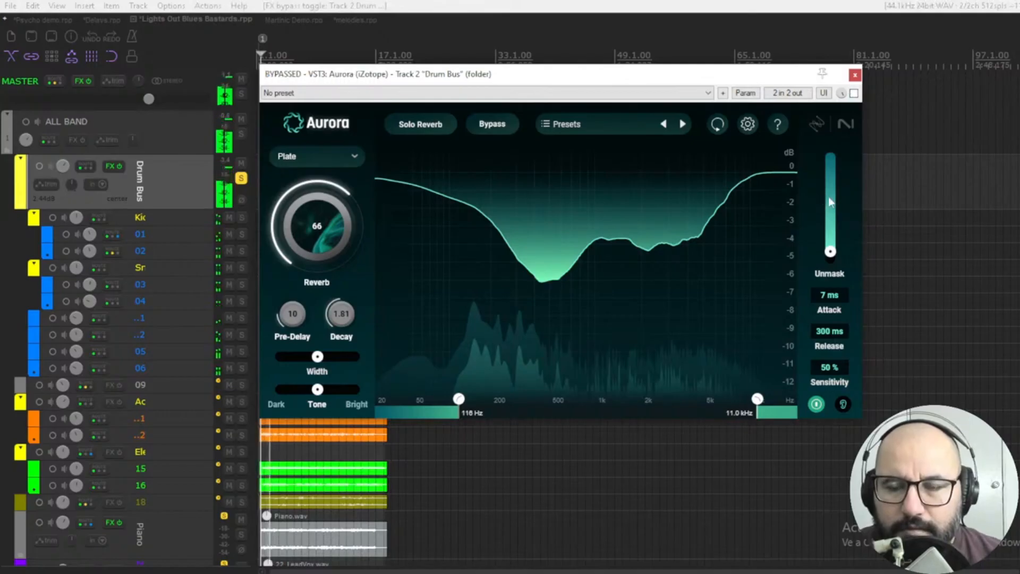
click(853, 93)
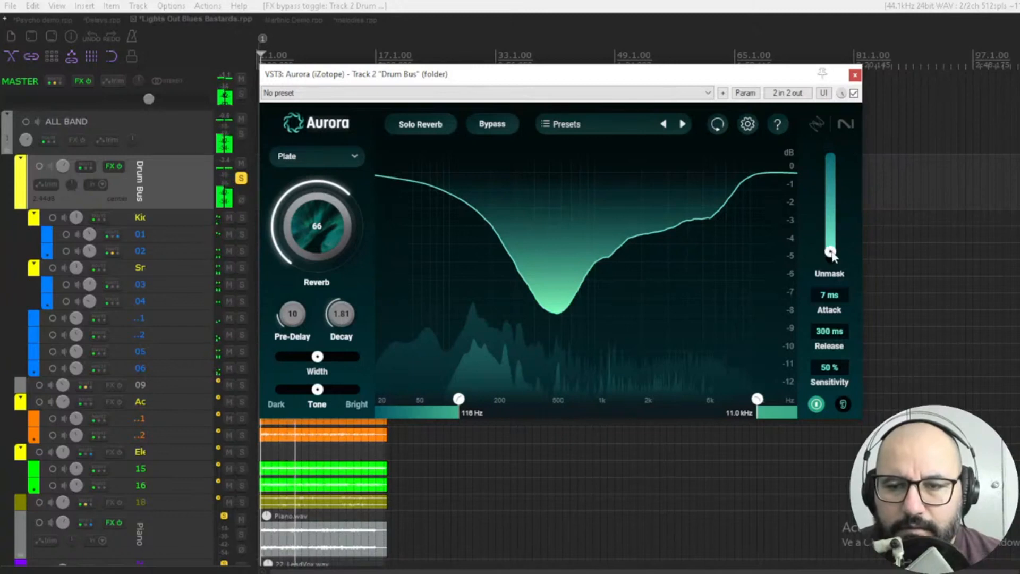
click(853, 94)
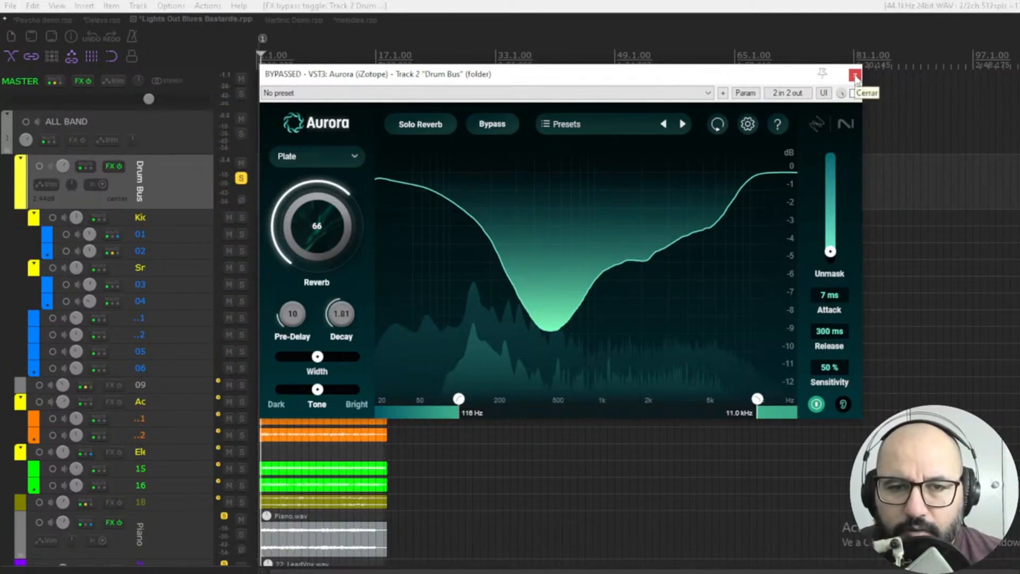
Close the drum bus reverb window and unsolo the Drum Bus track.
click(854, 76)
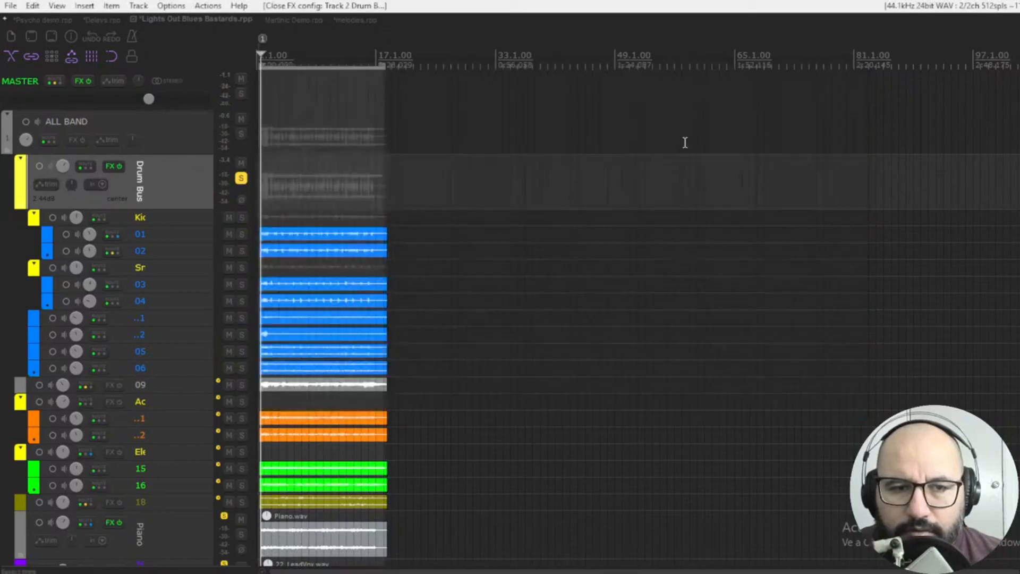
click(242, 178)
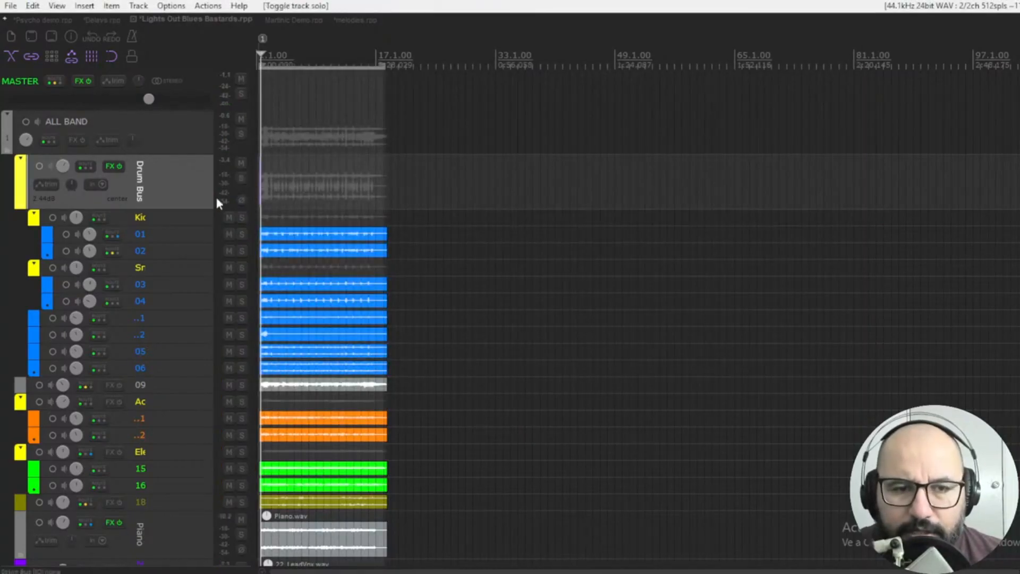
Solo the Piano track and start playback.
scroll(203, 211, down, 3)
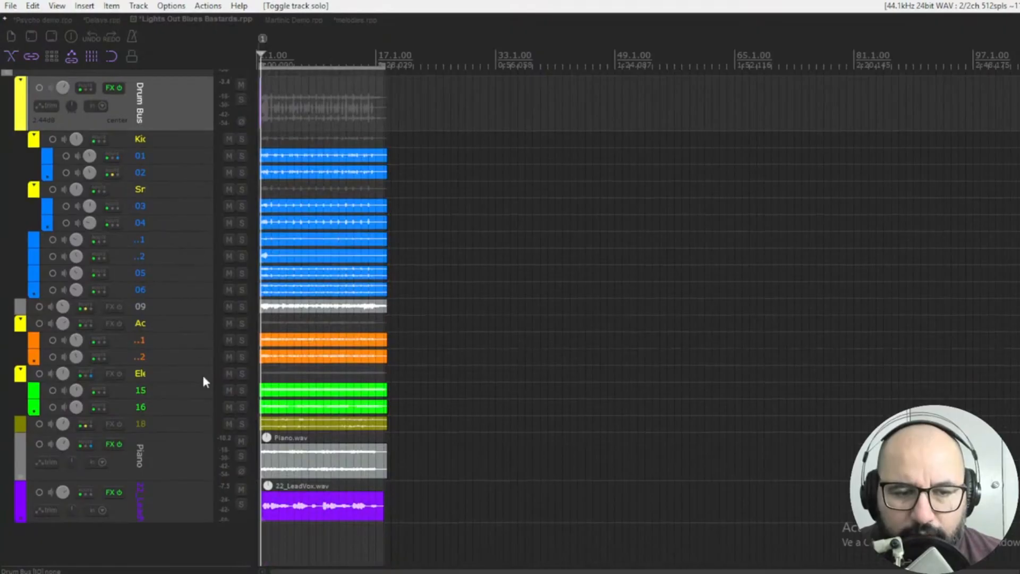
click(190, 457)
click(241, 456)
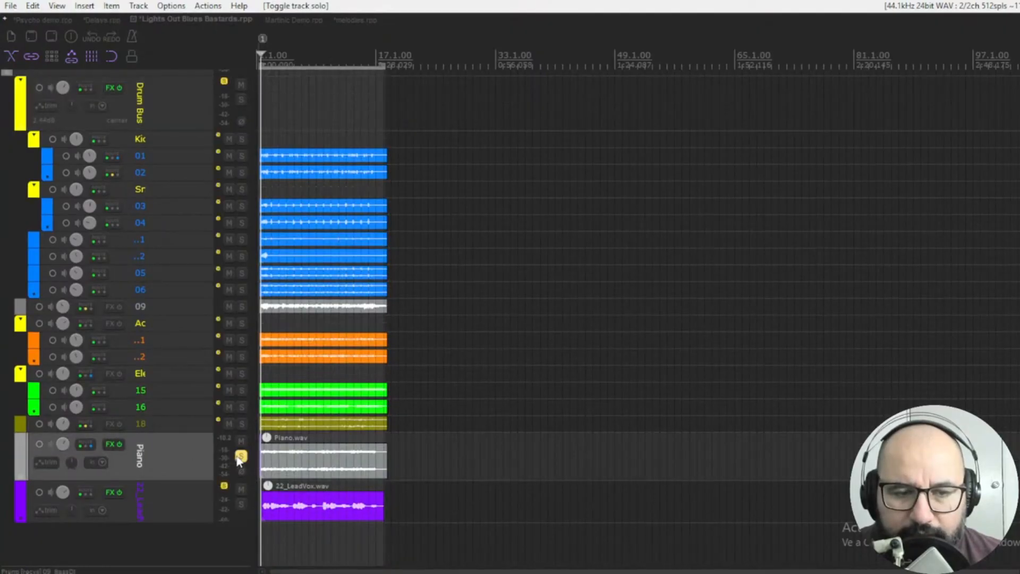
key(space)
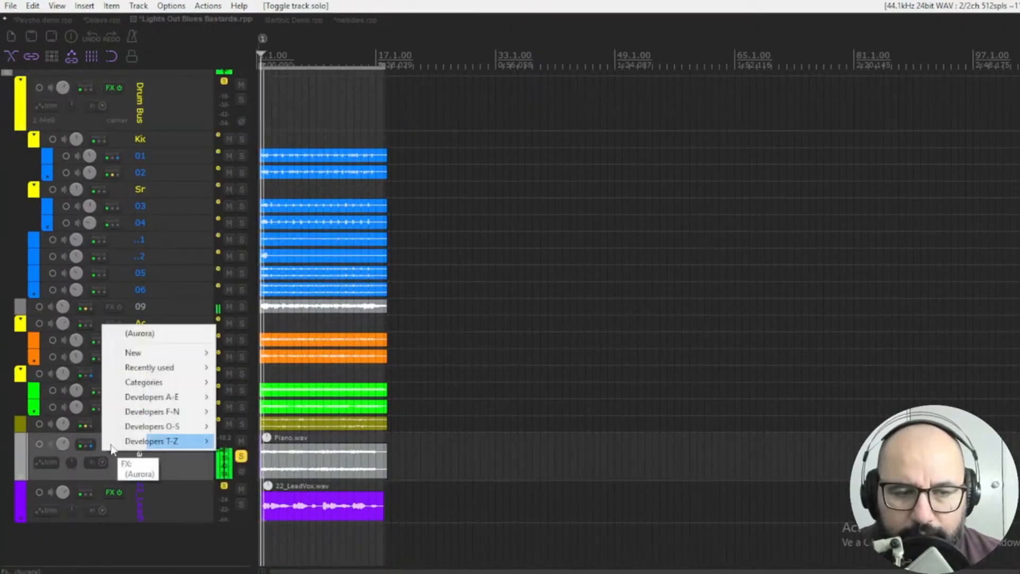
Open the Aurora reverb on the Piano track and take it out of bypass.
right_click(107, 445)
click(139, 333)
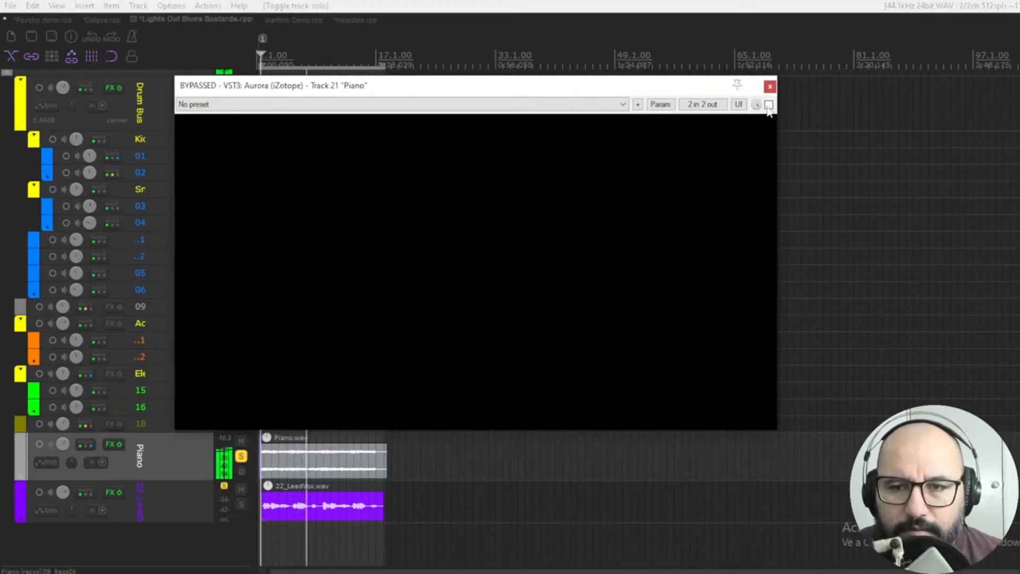
click(769, 104)
Switch the piano reverb to Ambience with the reverb amount at 50 and compare it with bypass.
click(272, 167)
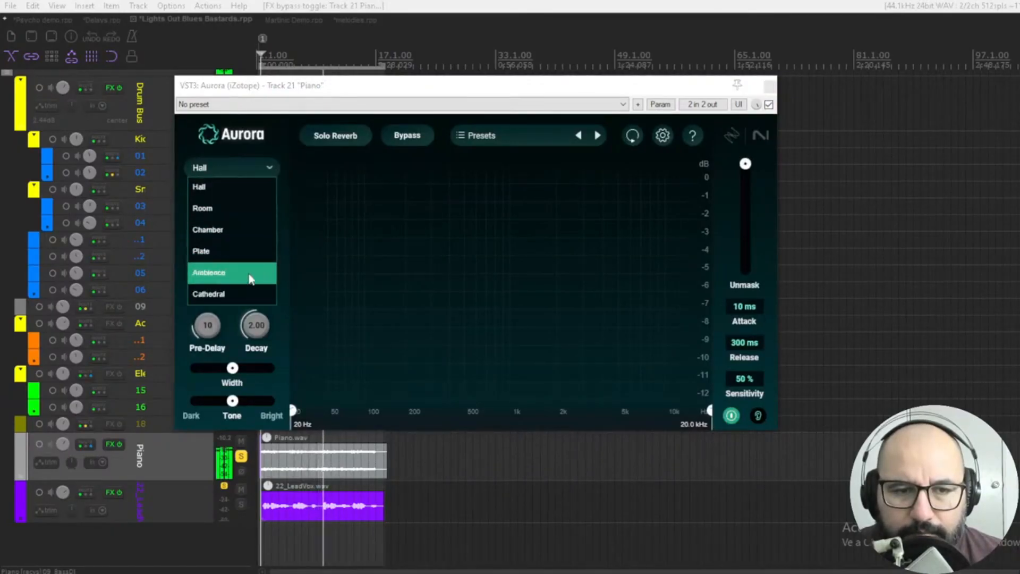
key(Escape)
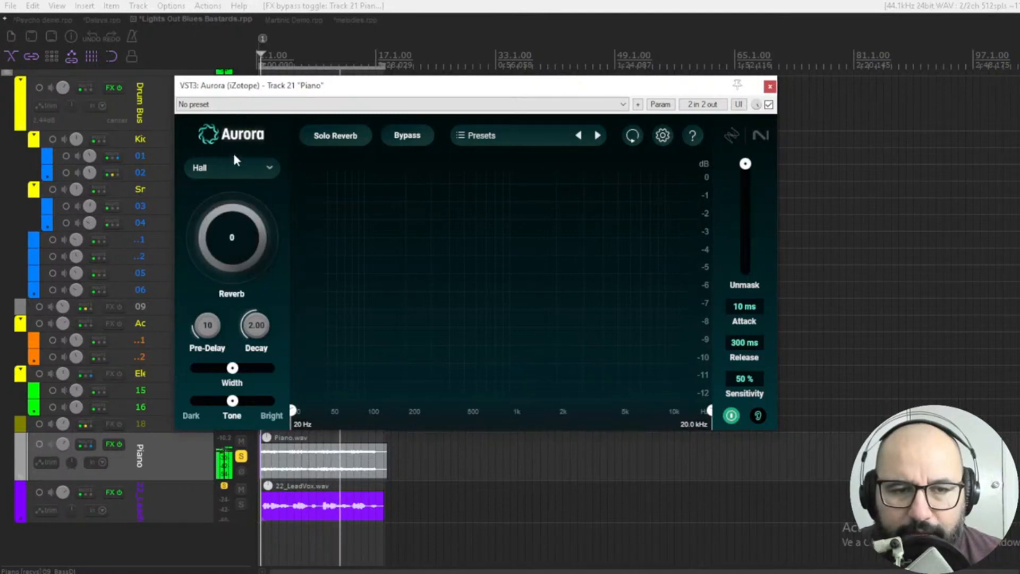
click(236, 230)
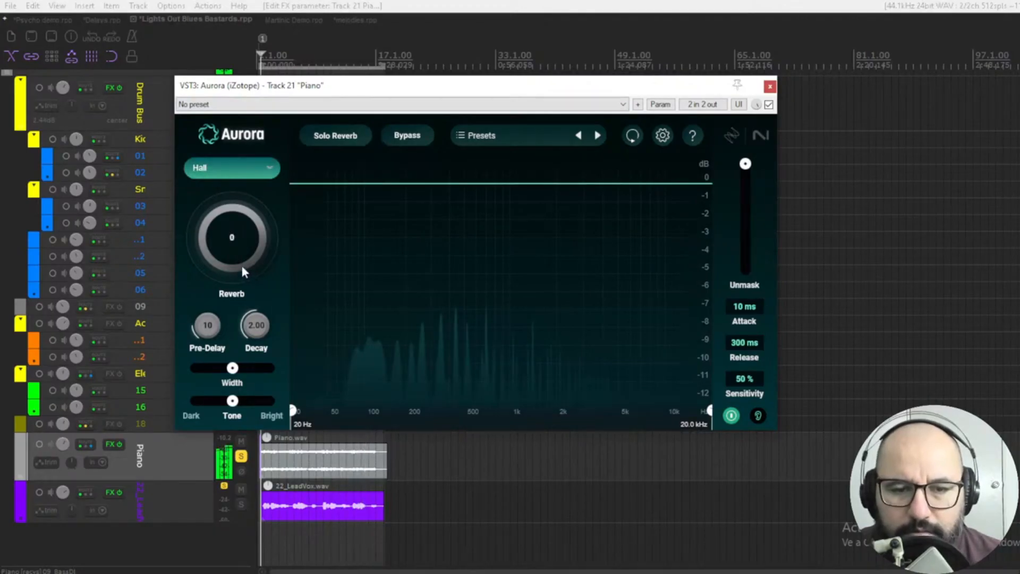
drag(241, 268, 234, 258)
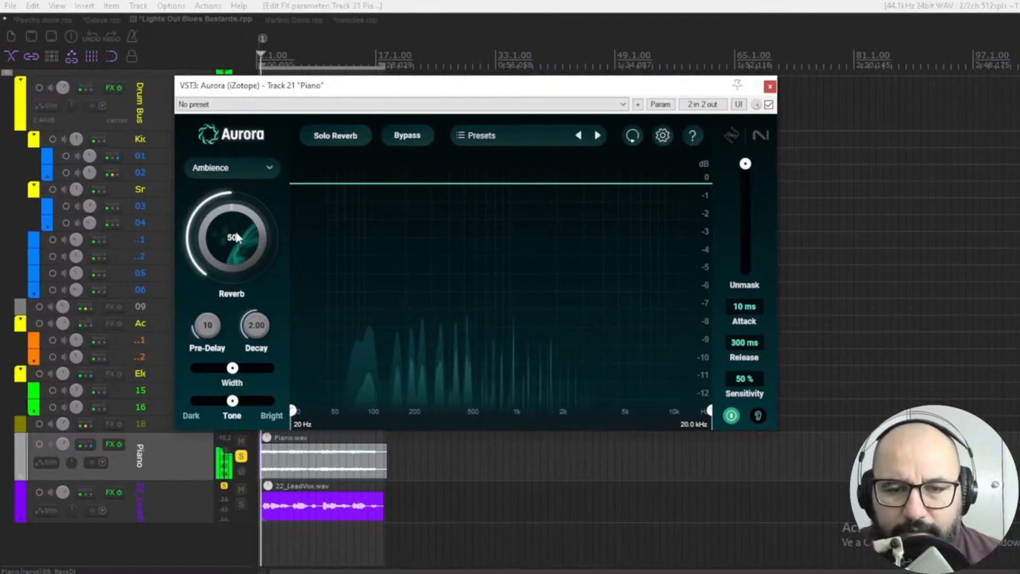
click(768, 104)
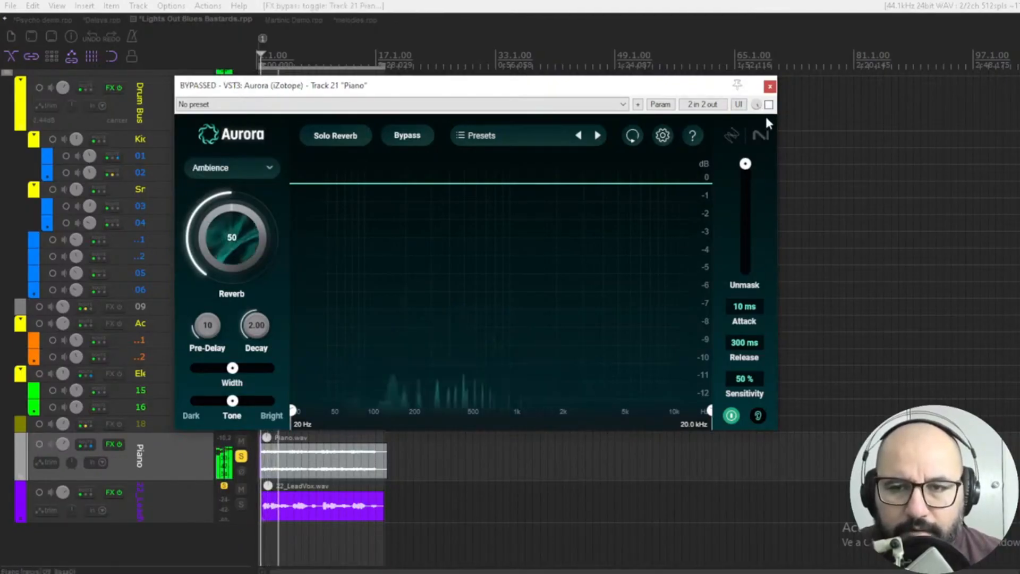
click(769, 104)
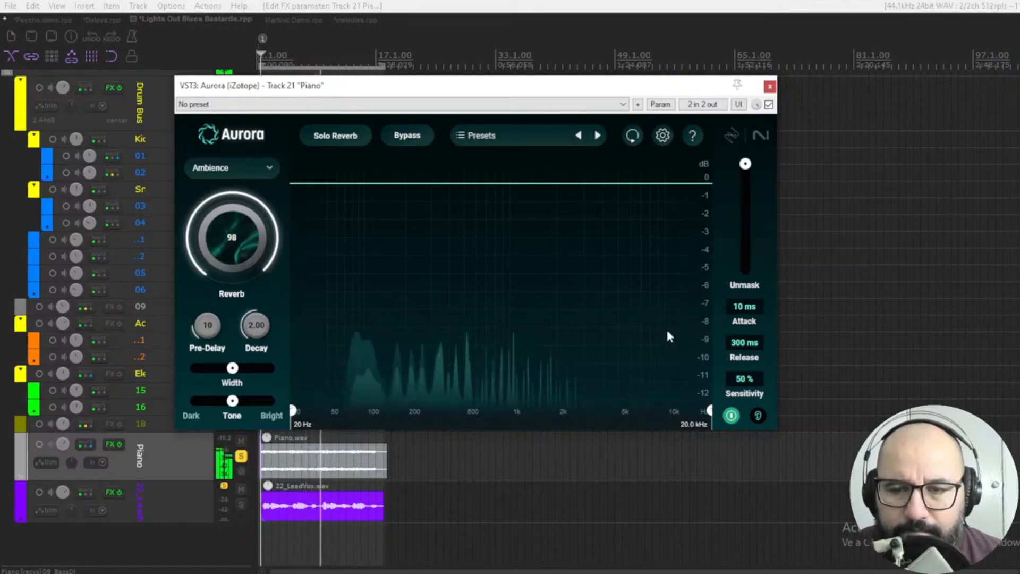
Raise the piano reverb amount to 98 with Unmask at 50 and compare it with the bypassed sound.
key(ctrl+z)
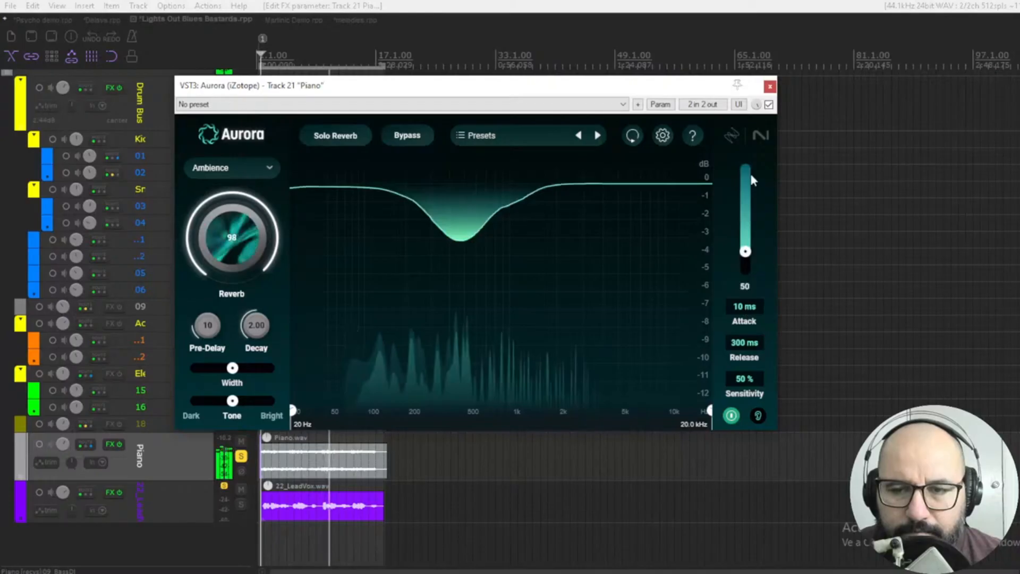
click(769, 104)
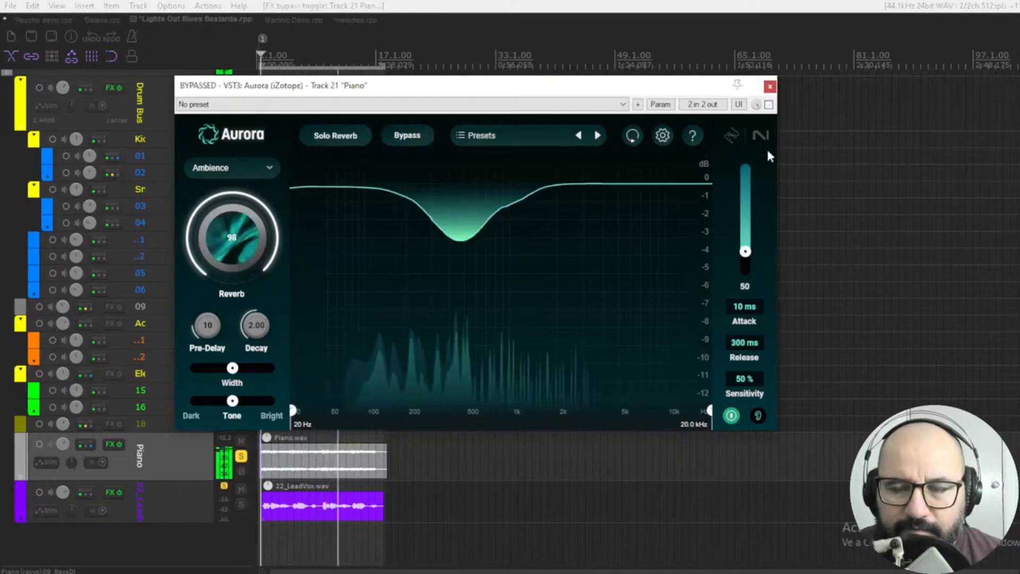
click(768, 105)
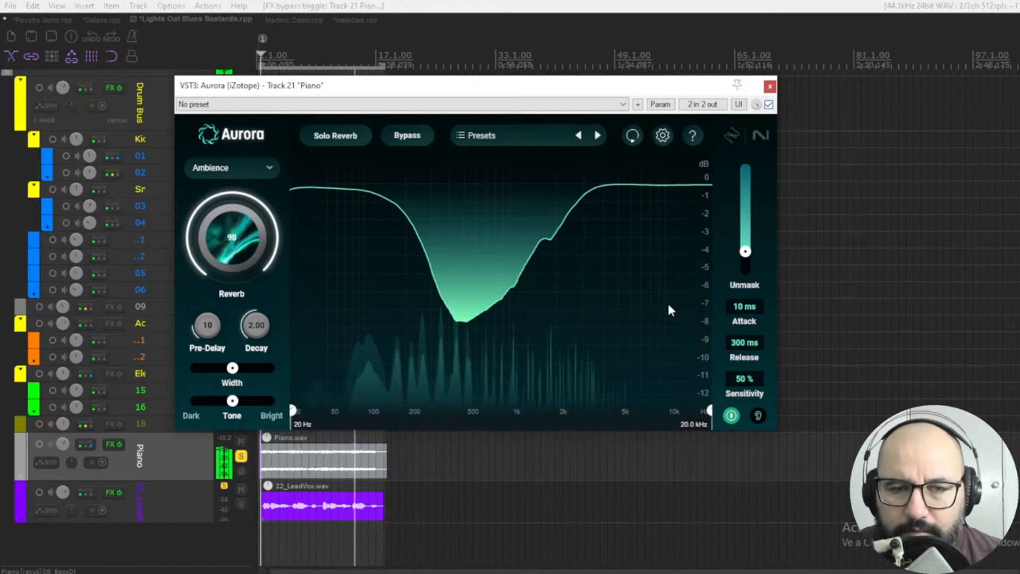
Compare the piano ambience with unmasking off, unmasking on and the effect bypassed, and audition the unmasking signal on its own.
click(731, 416)
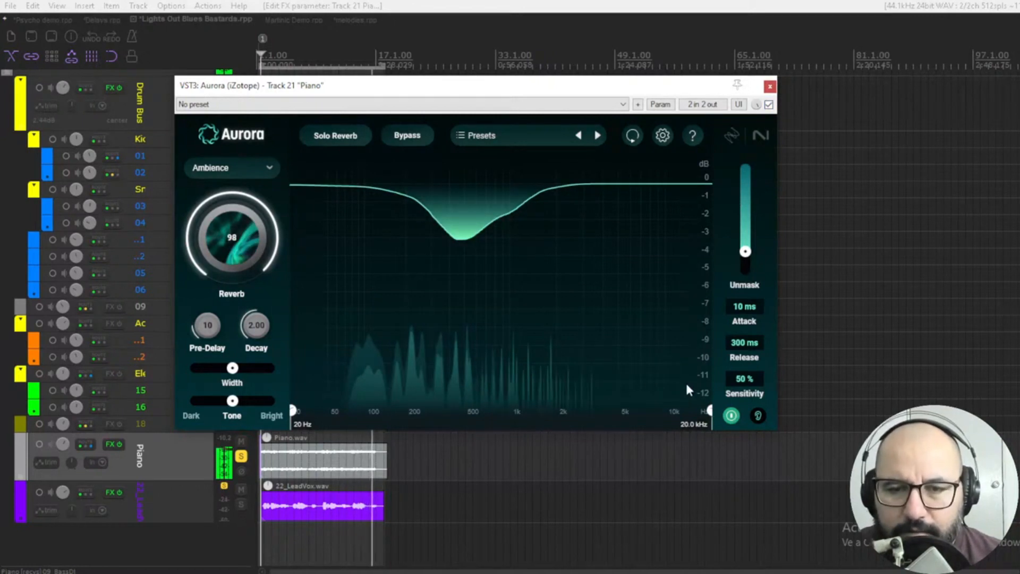
click(731, 416)
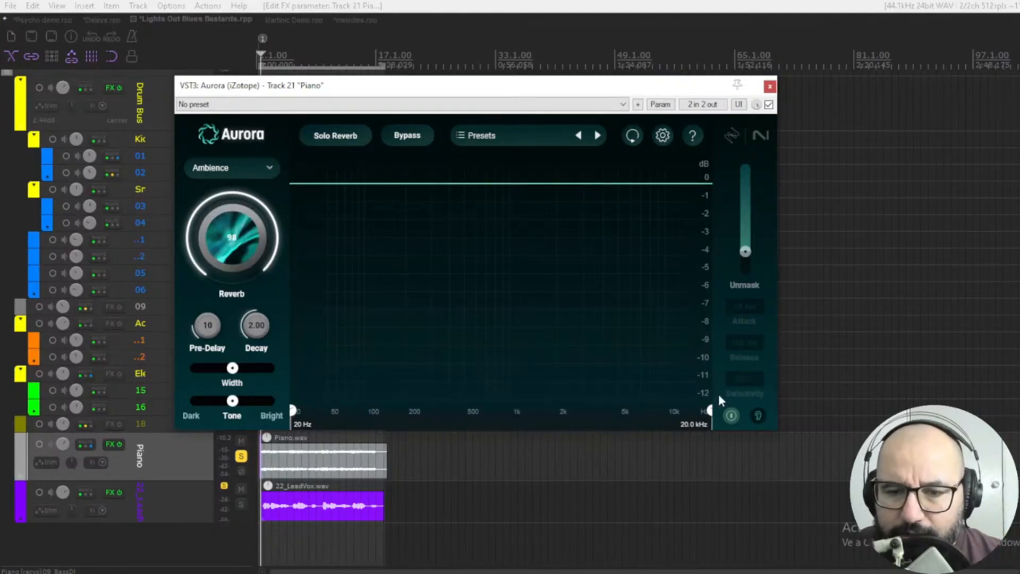
key(space)
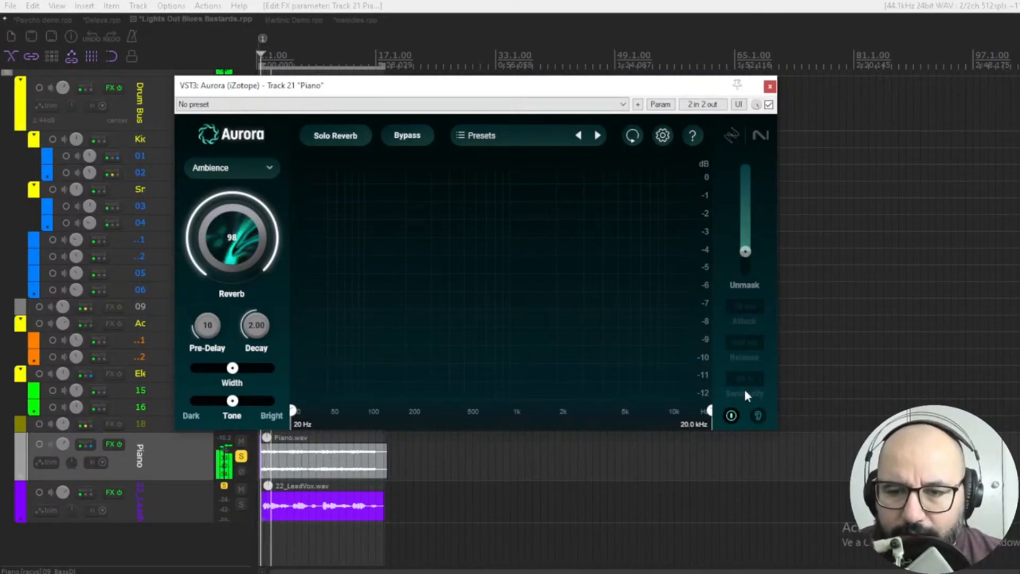
click(733, 414)
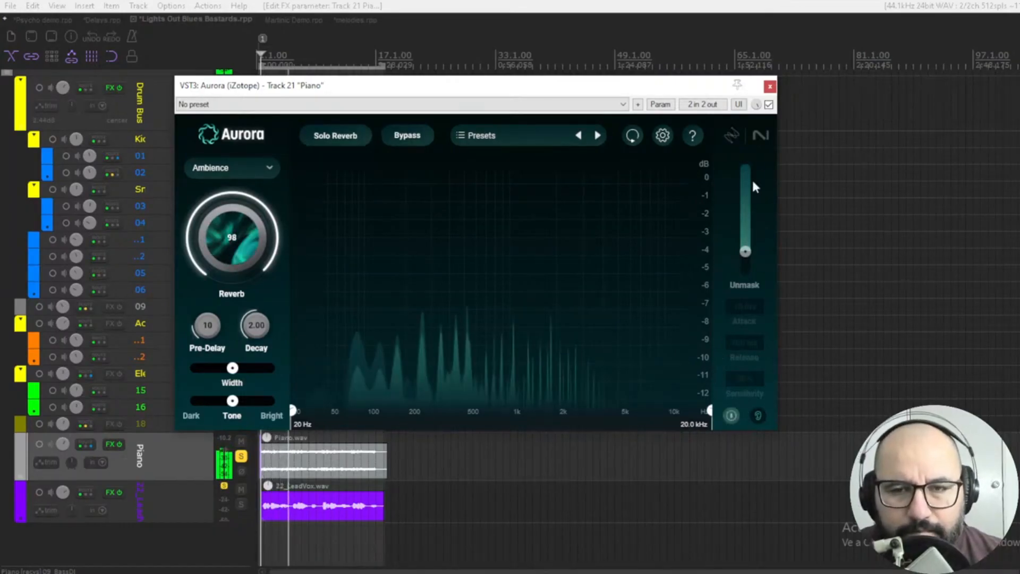
click(768, 105)
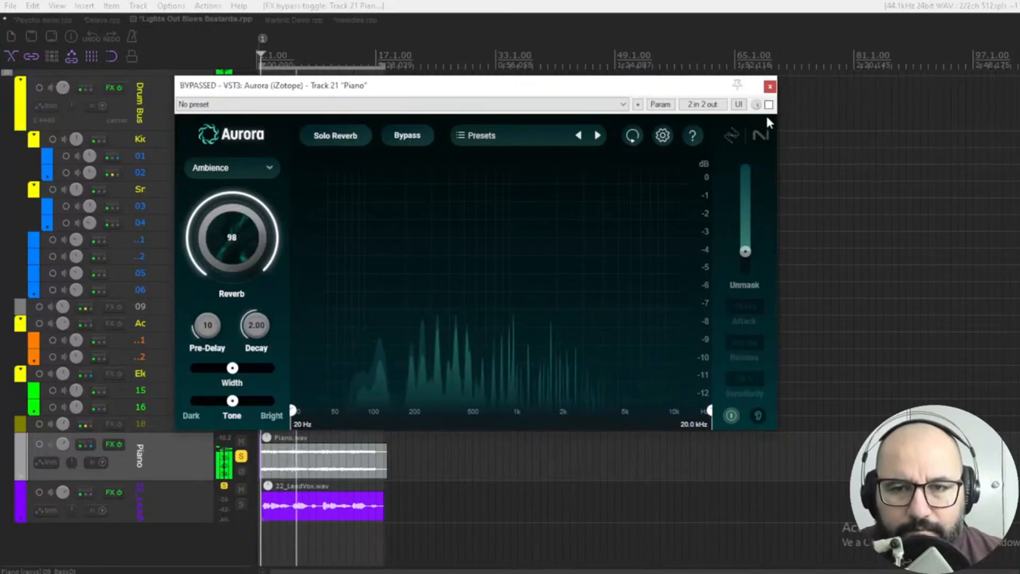
click(768, 105)
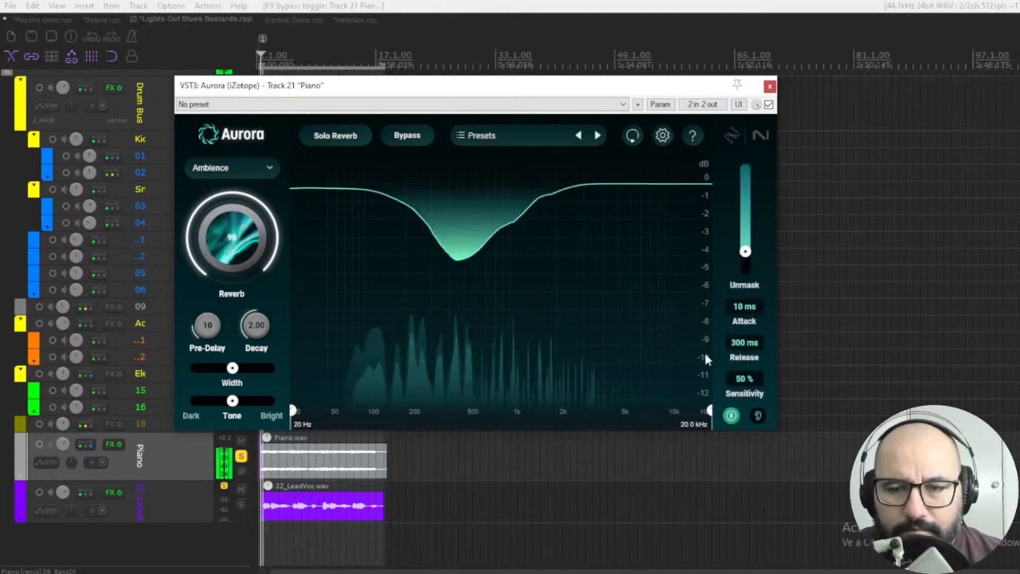
click(757, 415)
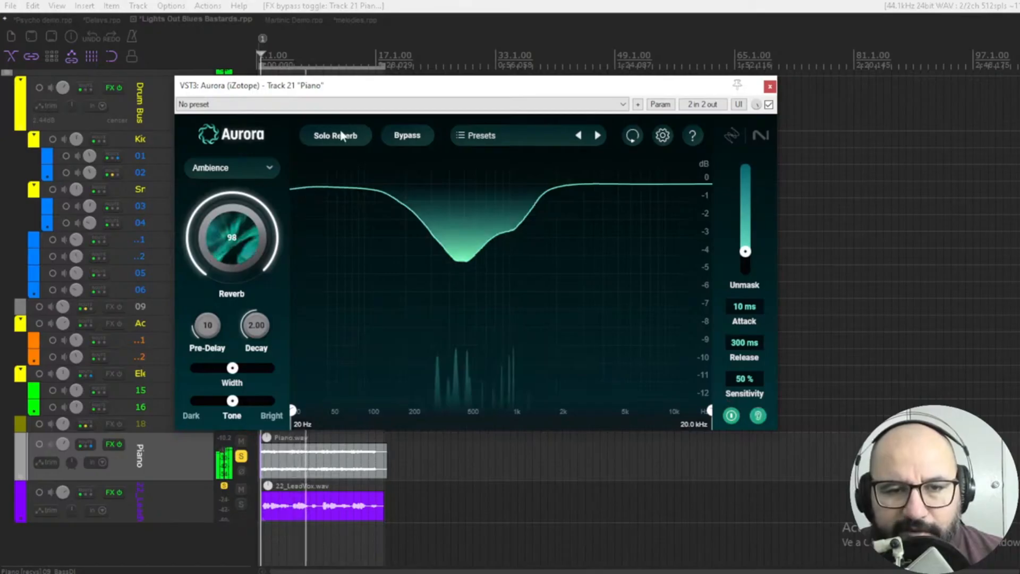
click(758, 414)
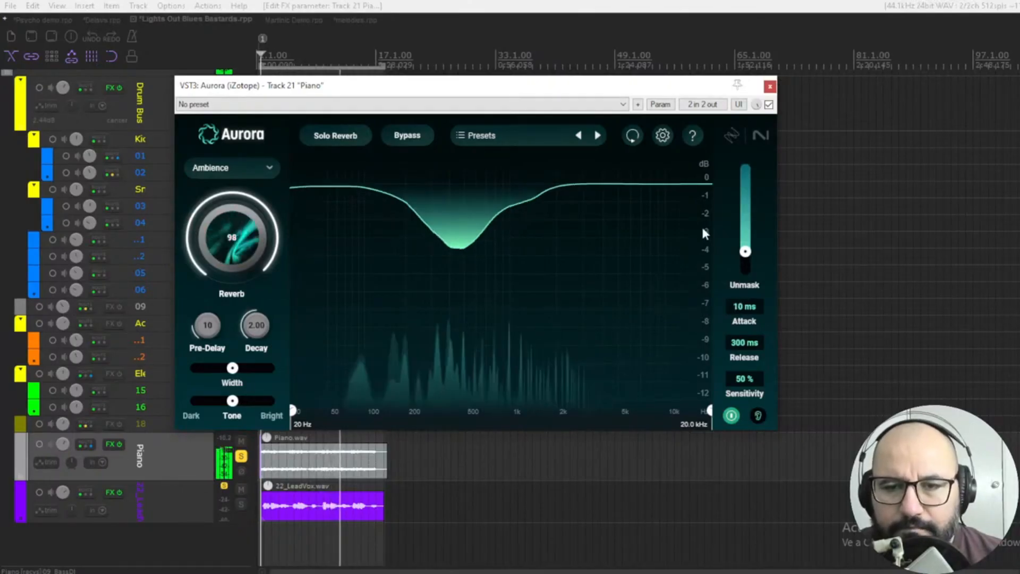
Raise Unmask to its maximum and compare the piano with the reverb active and bypassed, leaving the effect bypassed.
click(768, 105)
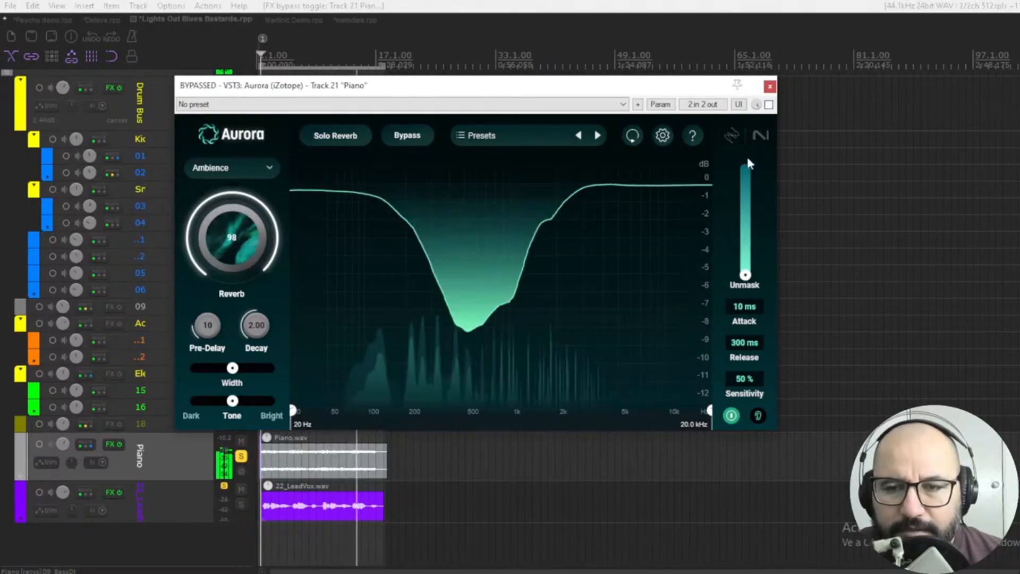
click(768, 105)
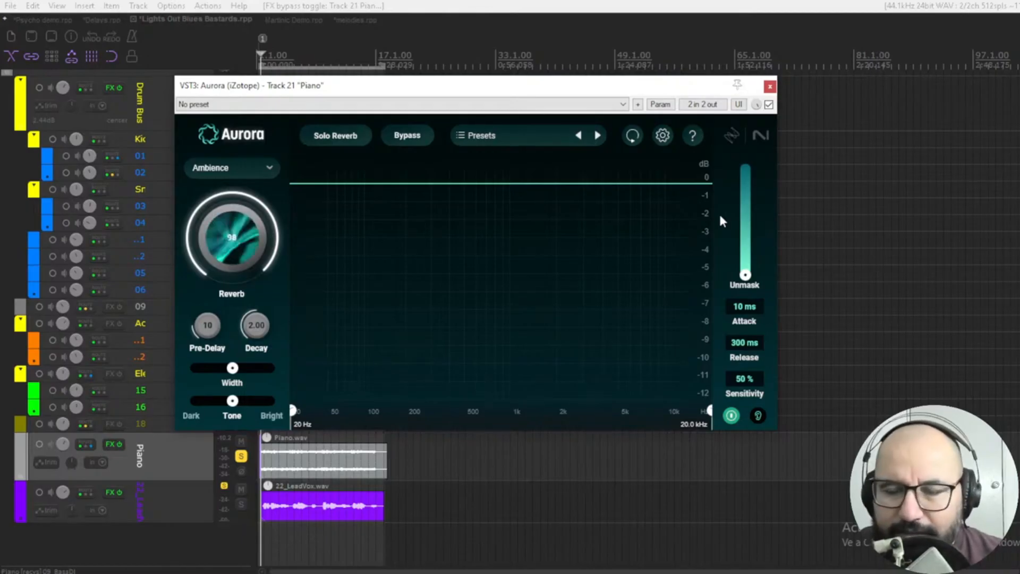
key(space)
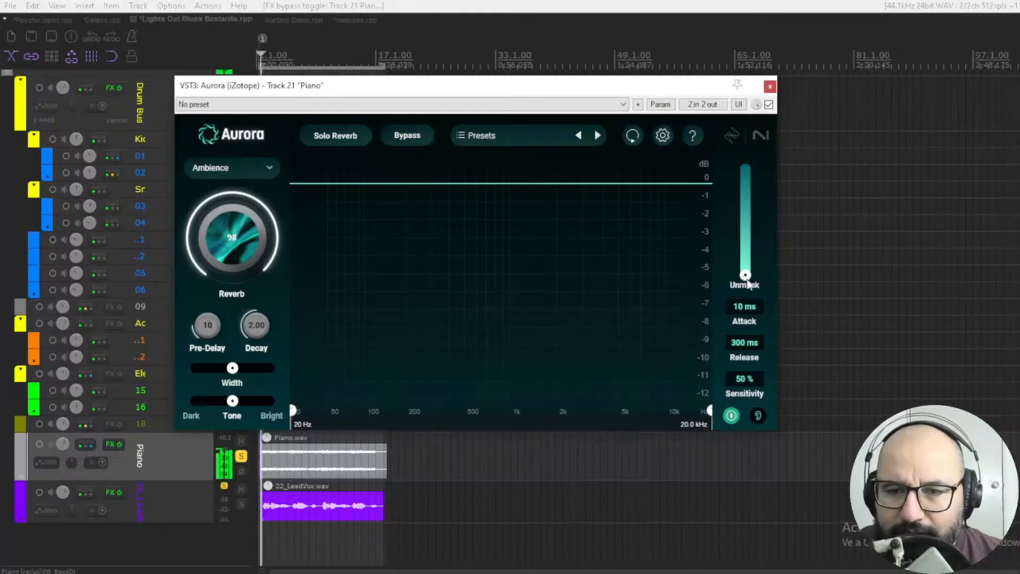
click(768, 106)
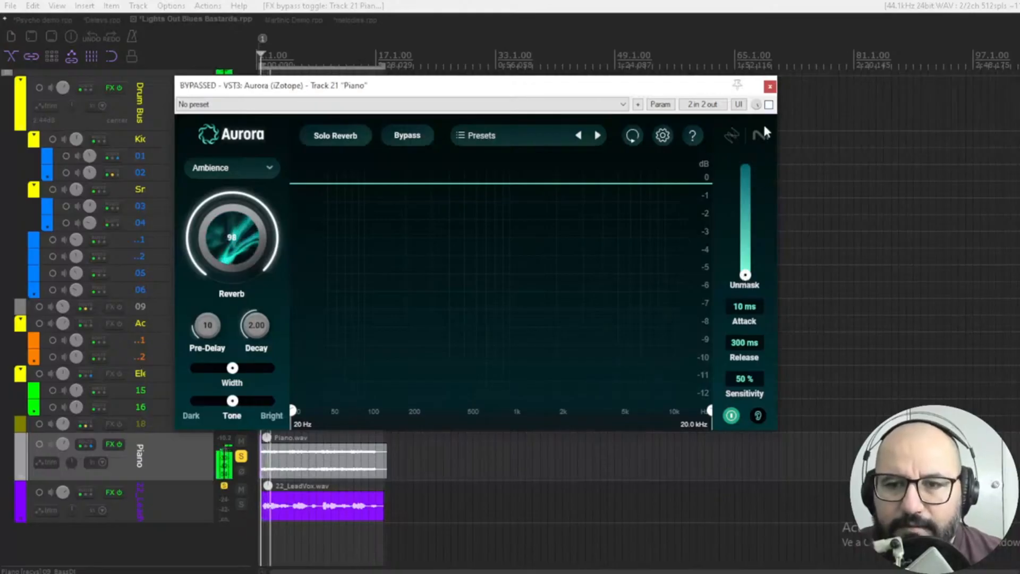
click(768, 104)
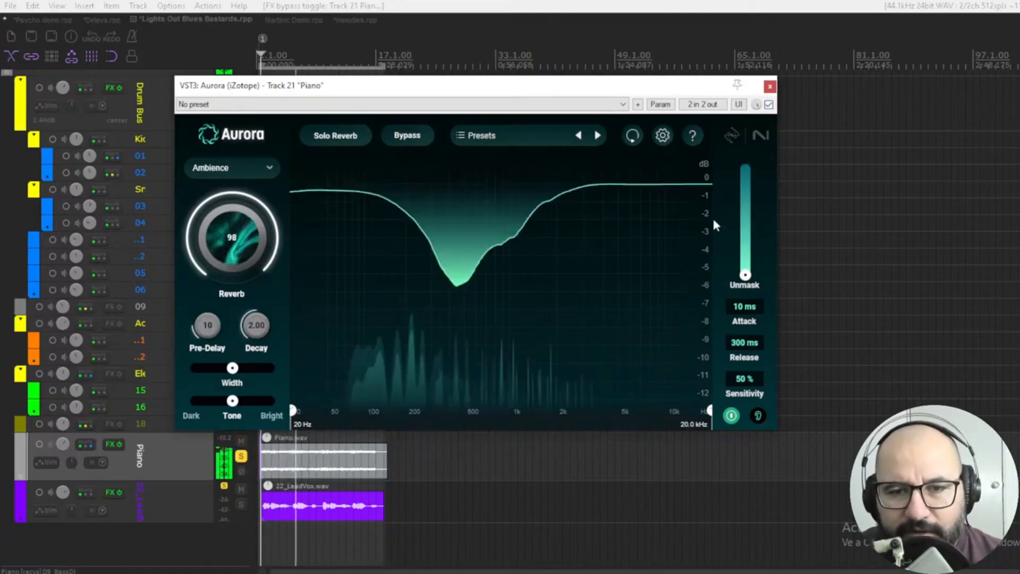
click(768, 105)
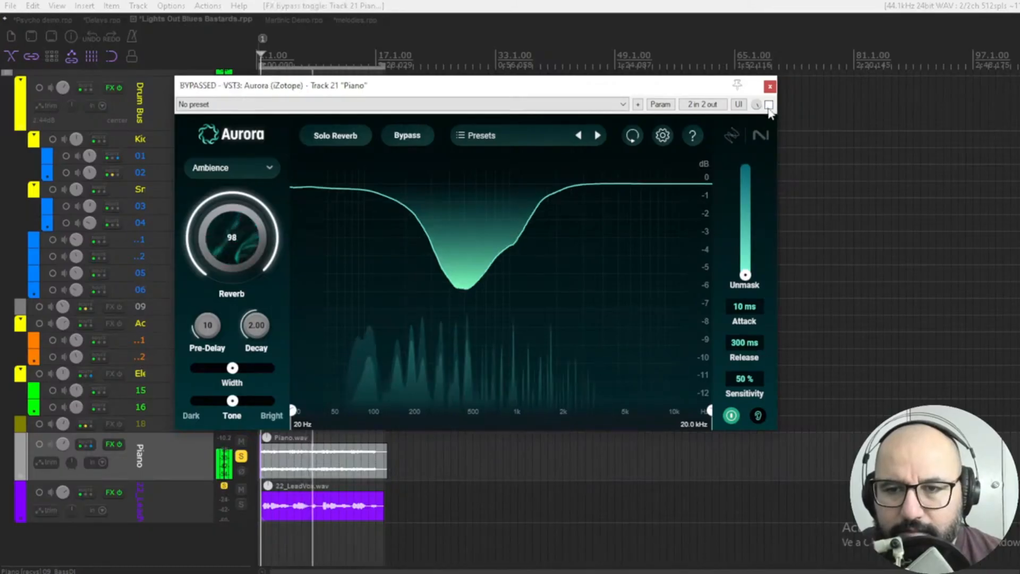
click(768, 104)
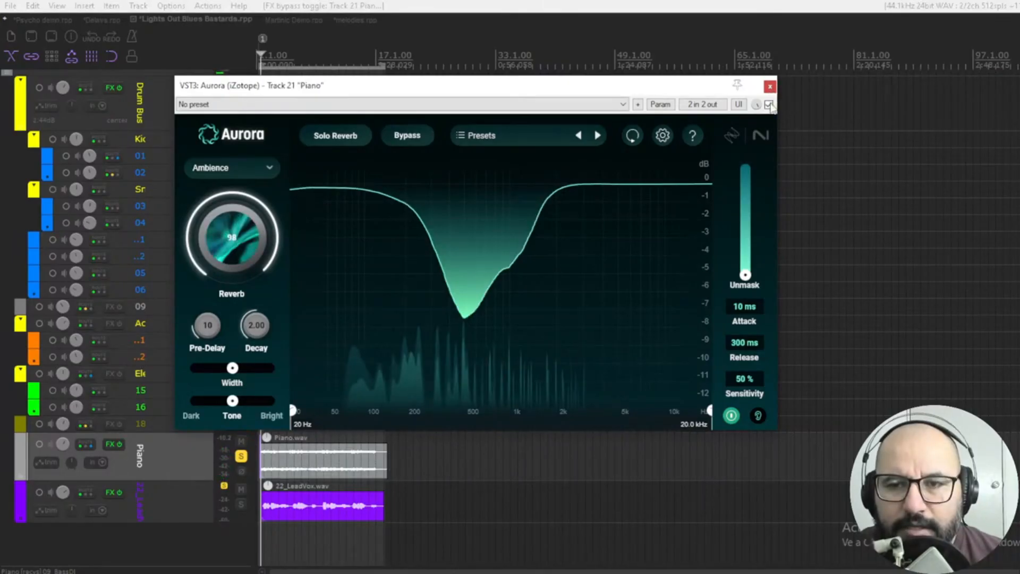
click(768, 104)
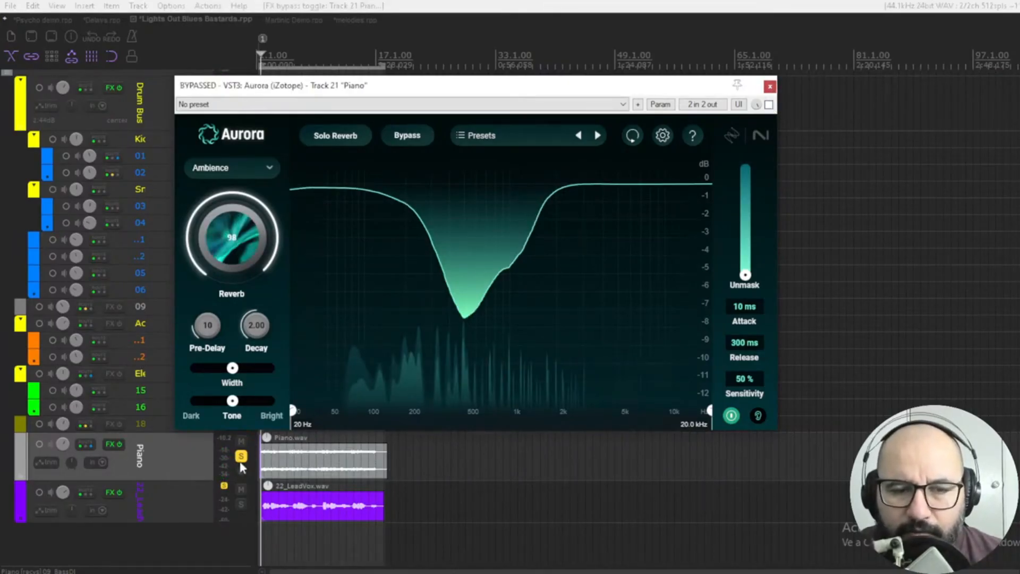
Close the piano reverb window and move the solo from the Piano track to 22_LeadVox.
key(Escape)
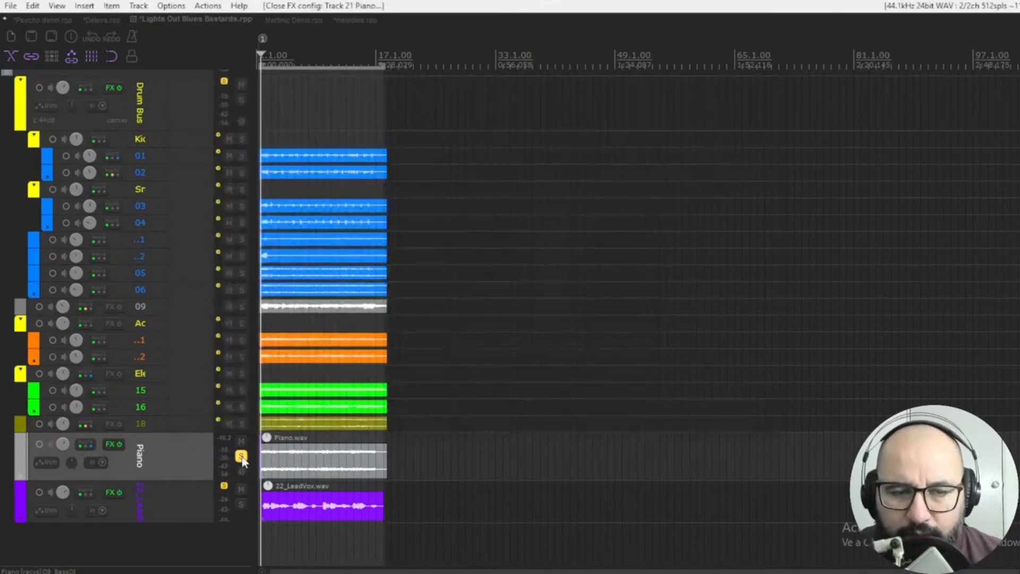
click(242, 458)
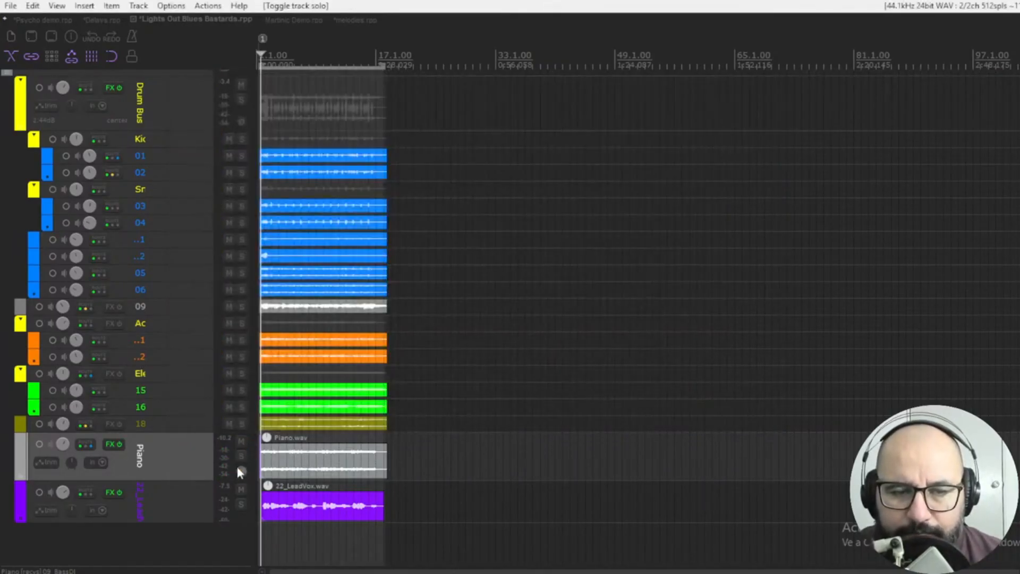
click(241, 504)
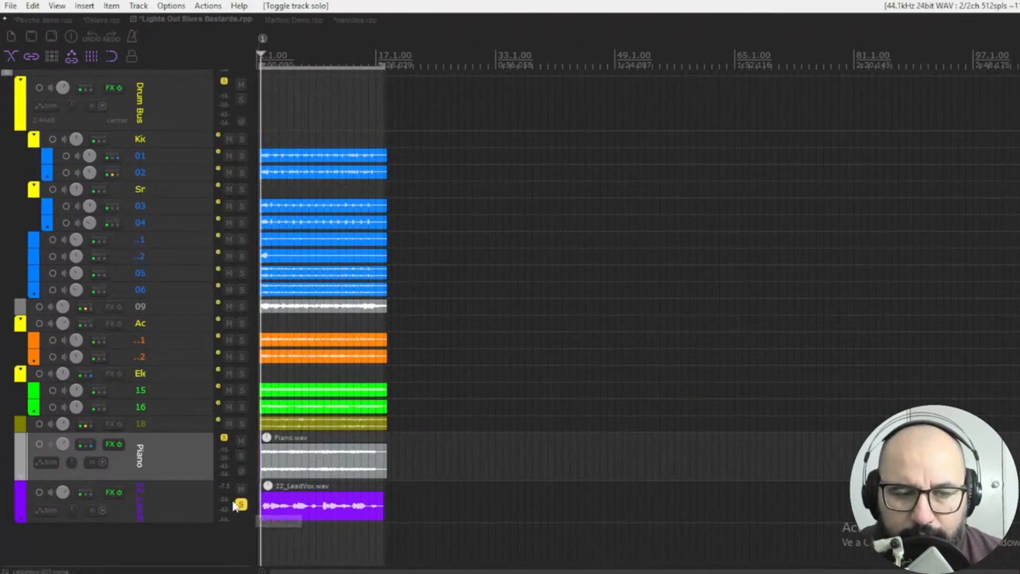
Open the Aurora reverb on 22_LeadVox, activate it and set its reverb type to Room.
right_click(107, 494)
click(187, 384)
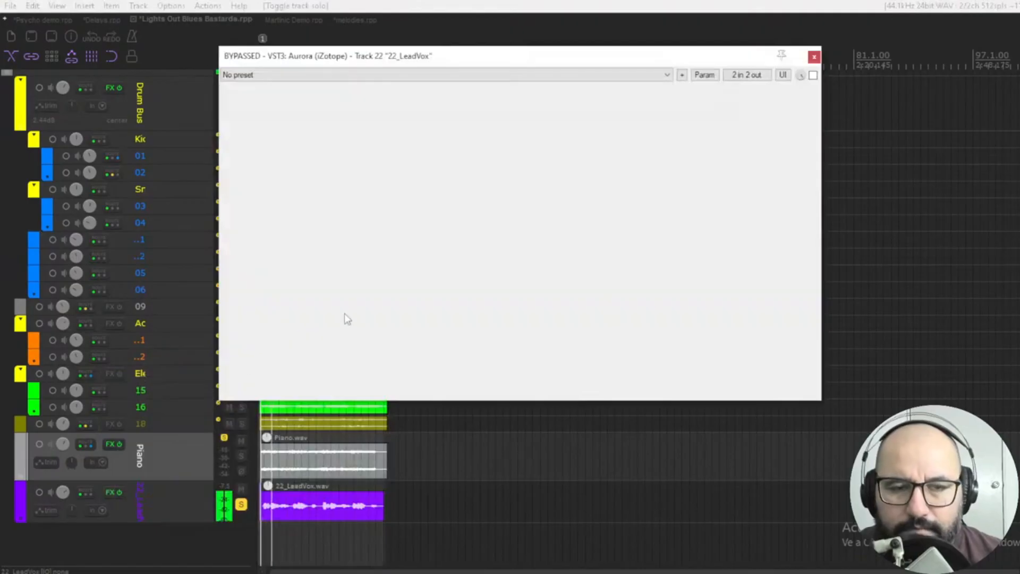
click(812, 75)
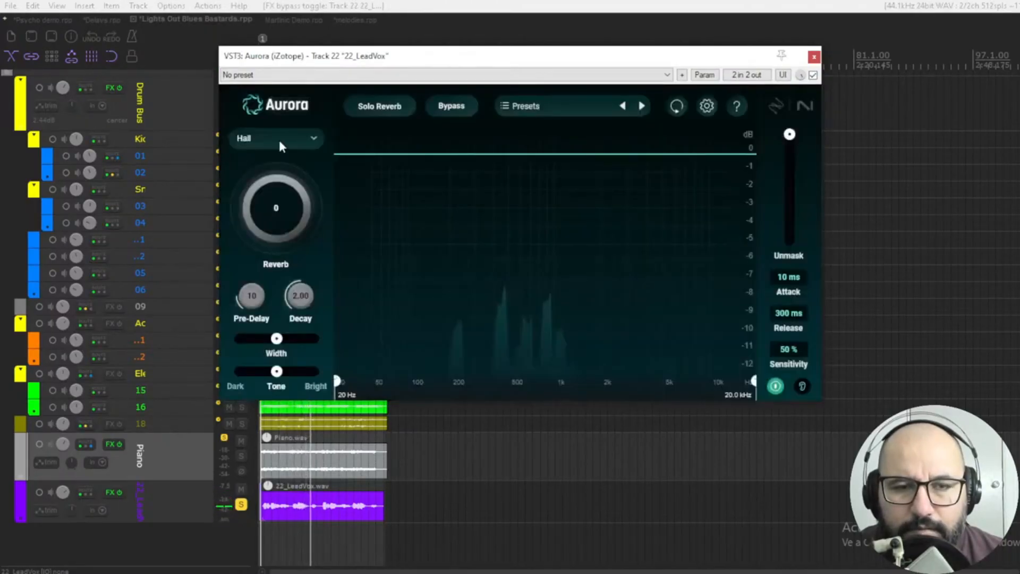
click(278, 137)
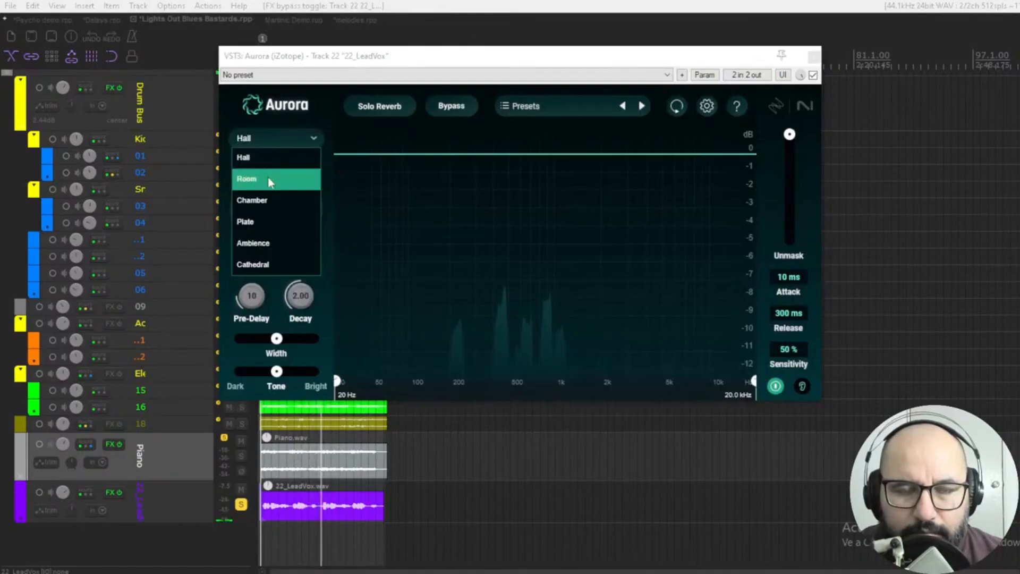
click(268, 179)
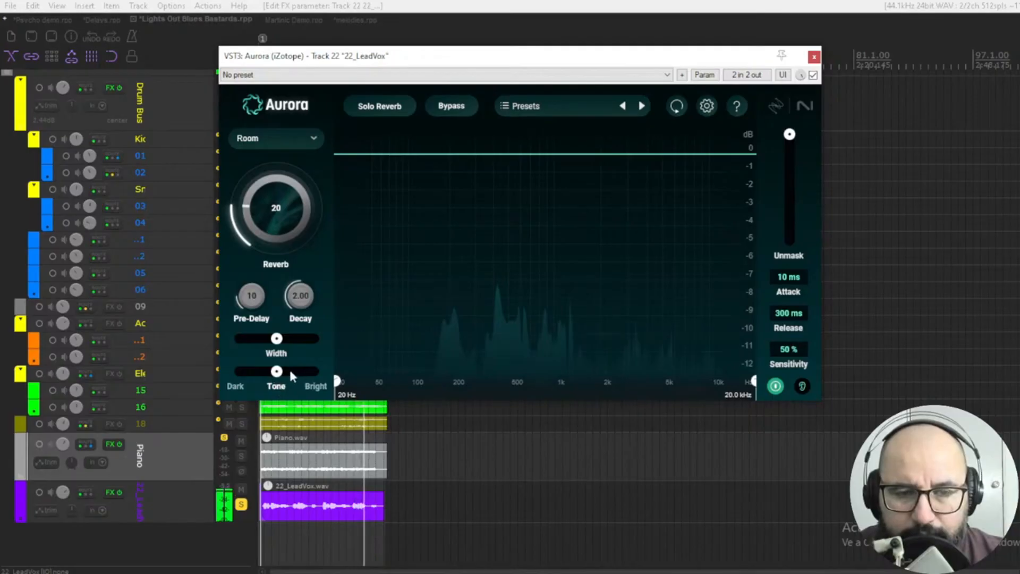
Raise the vocal reverb amount to 65, brighten its tone and compare it with the bypassed sound.
scroll(290, 235, up, 9)
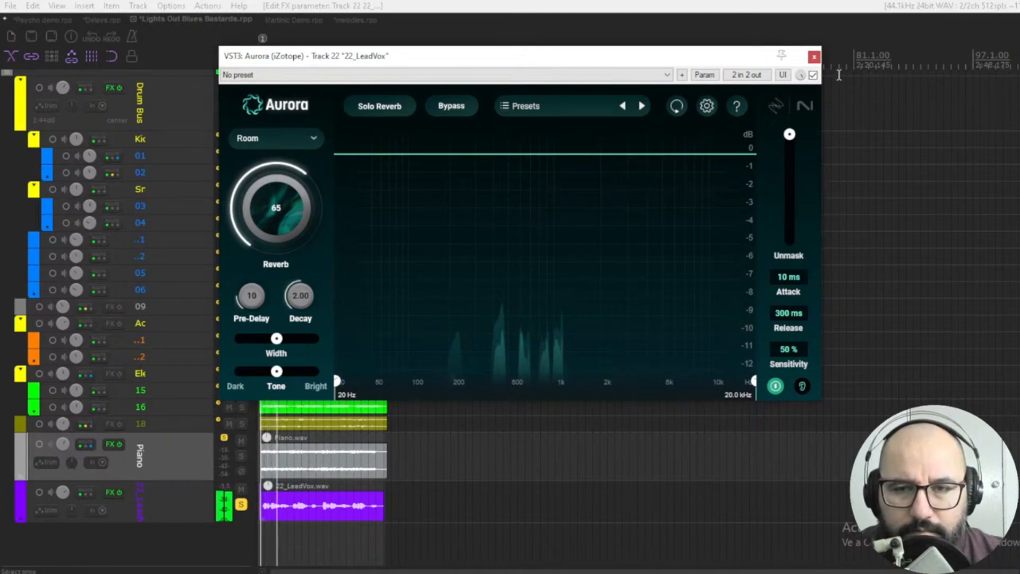
click(813, 76)
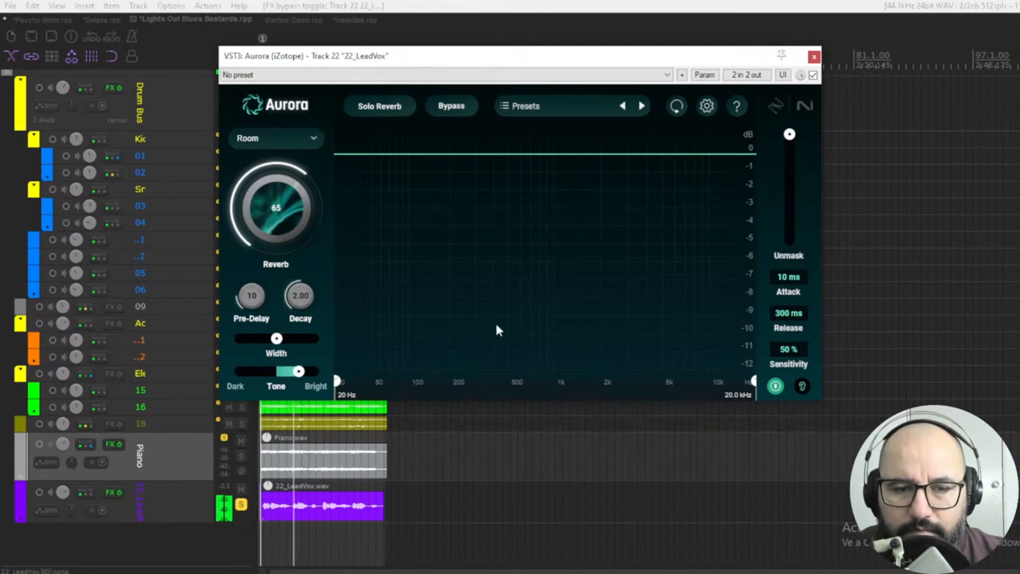
key(space)
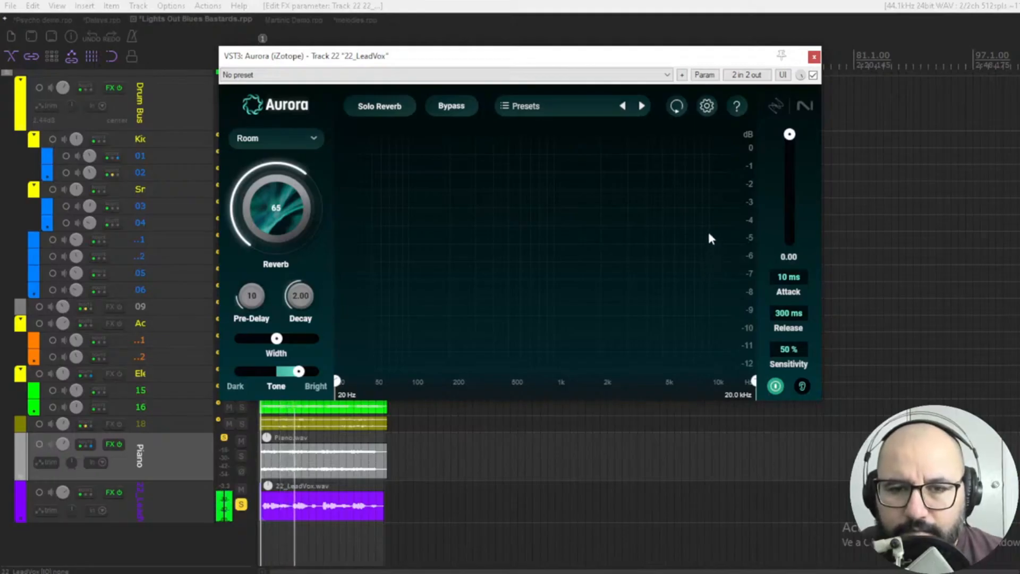
Set Unmask to 65 on the vocal reverb and compare the result with the effect bypassed.
double_click(790, 134)
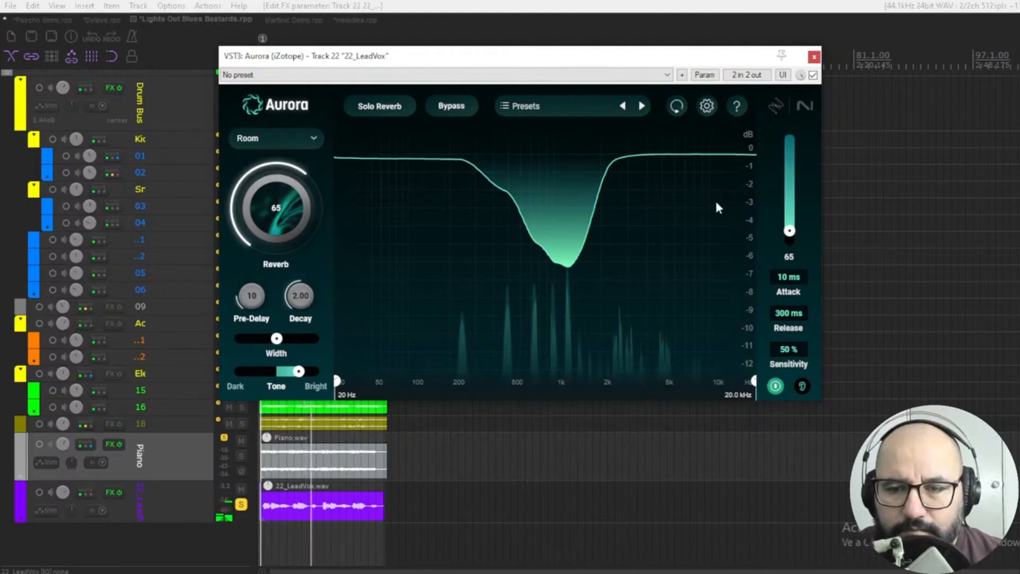
click(812, 75)
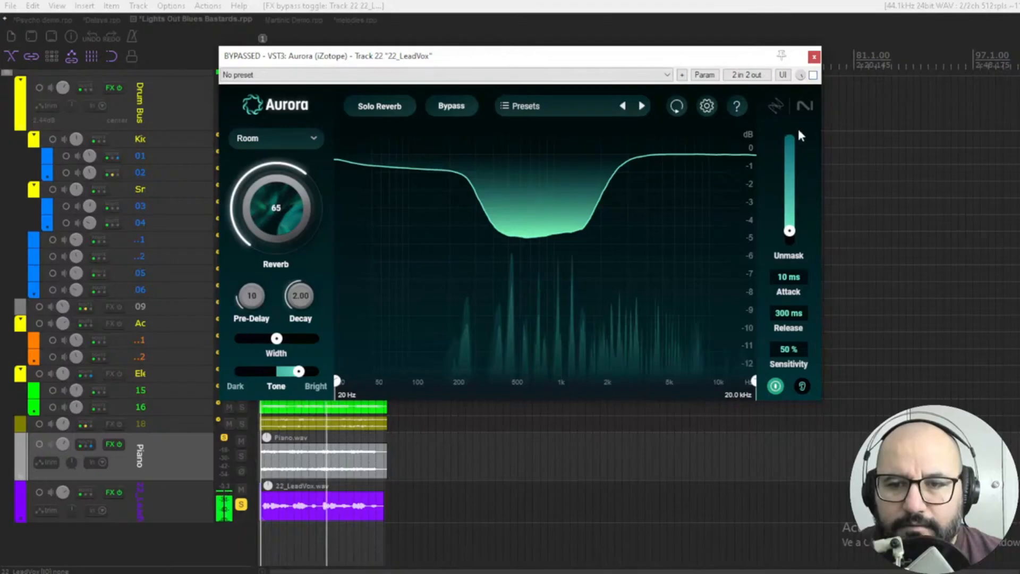
click(812, 75)
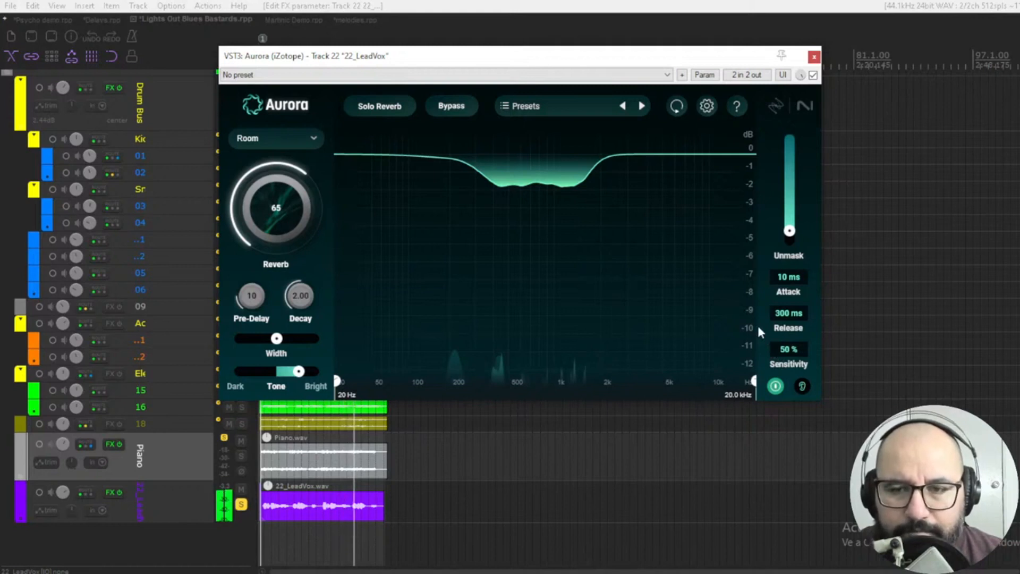
Compare the vocal with unmasking switched off, then raise Unmask to 76 and check it against bypass.
click(774, 385)
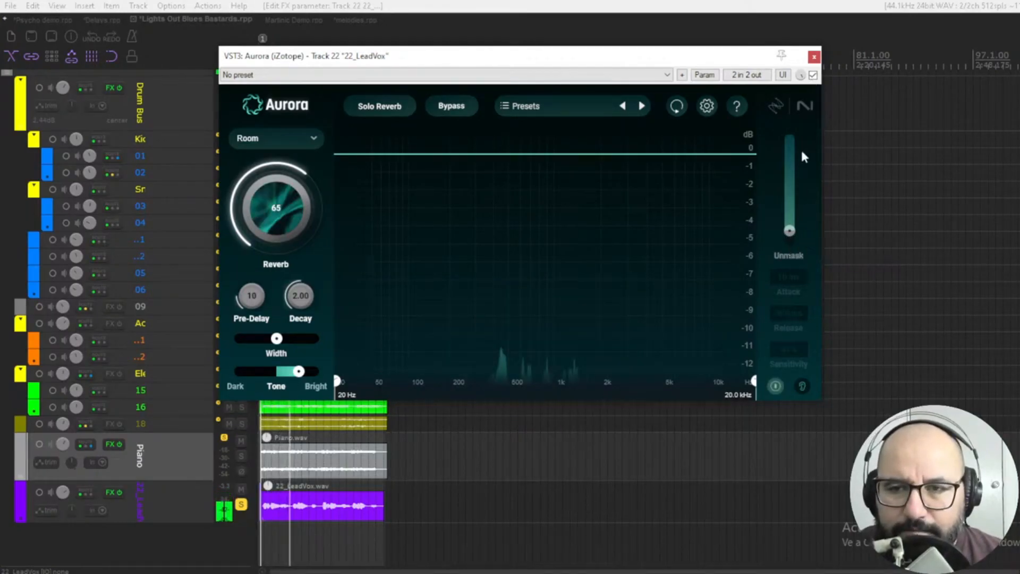
click(794, 196)
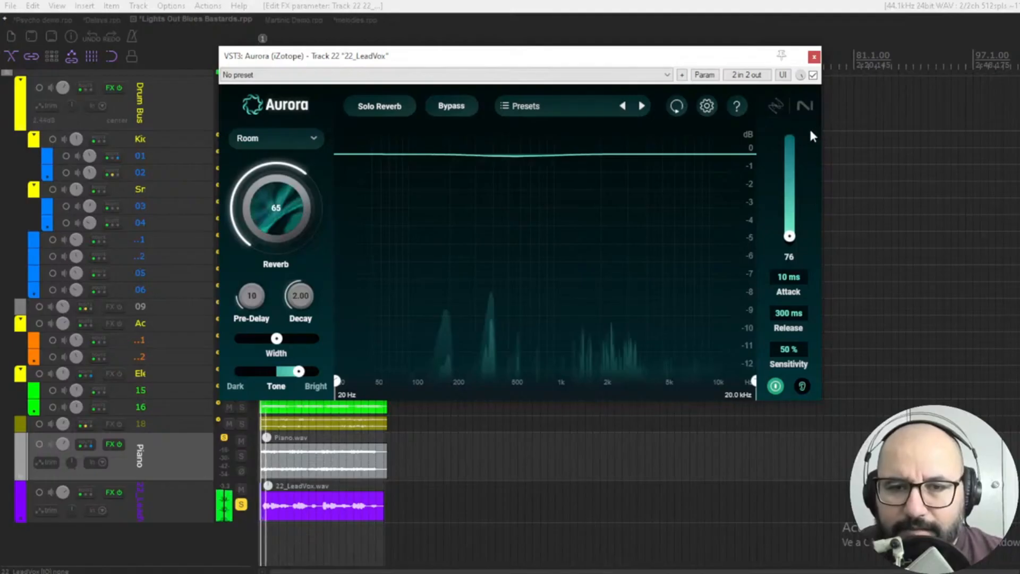
click(812, 75)
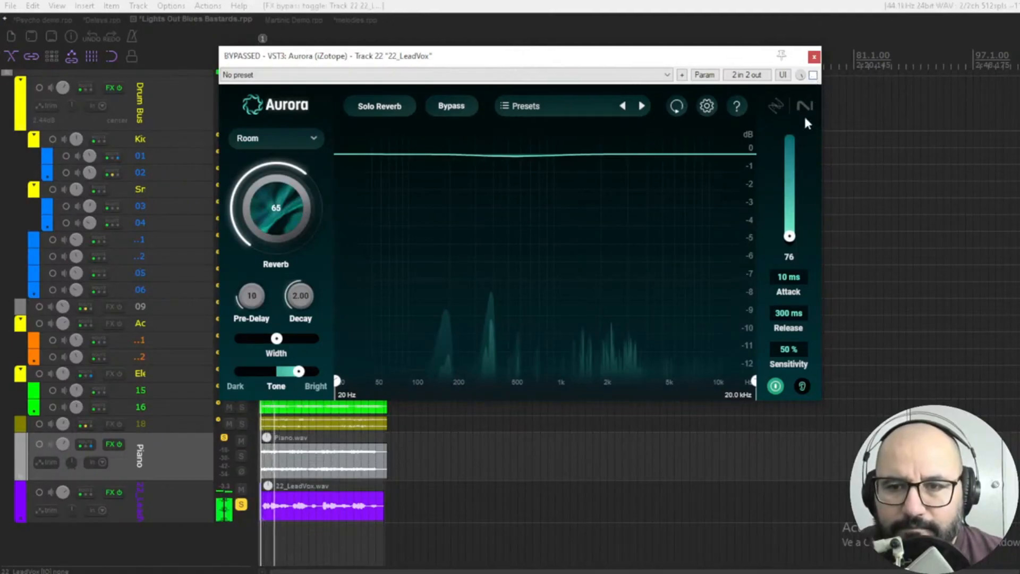
click(813, 75)
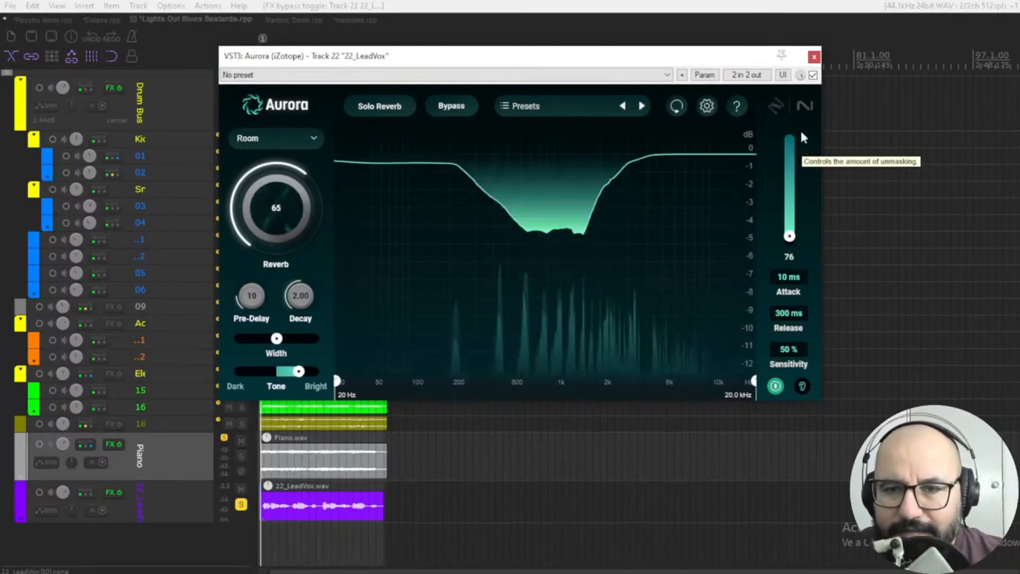
Replay the vocal from the start with the reverb active and bypassed, leaving the effect bypassed.
key(space)
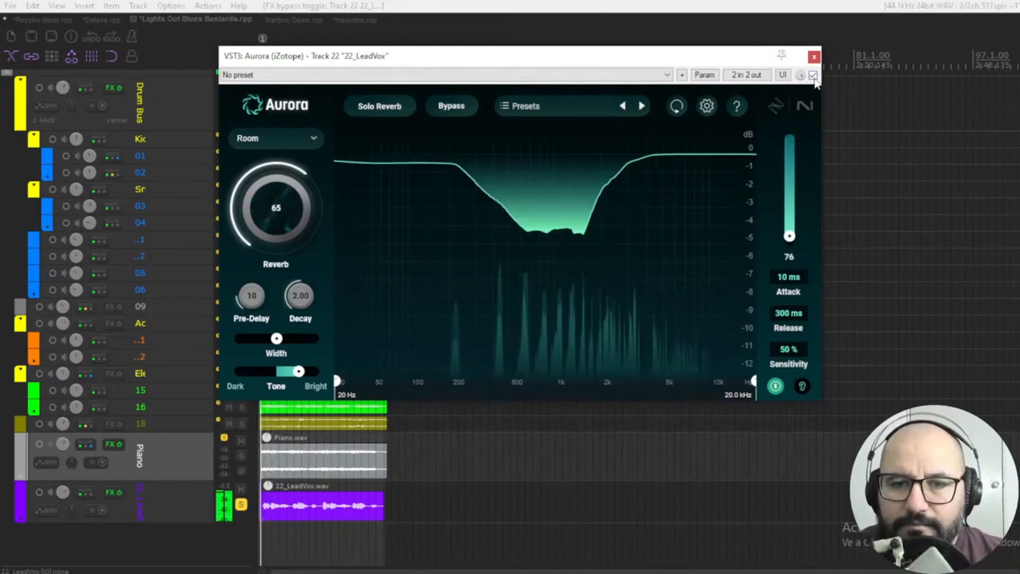
key(space)
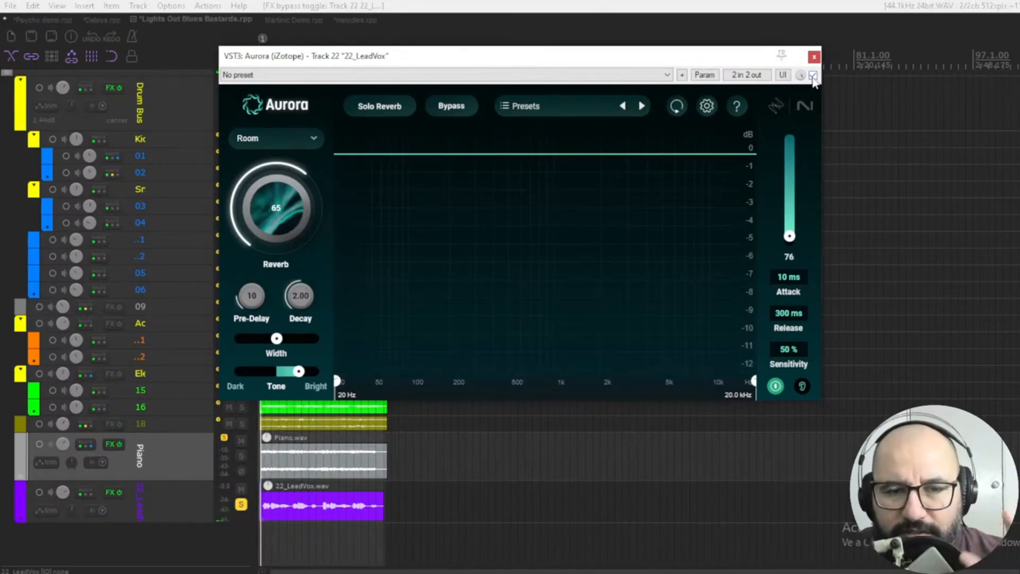
key(space)
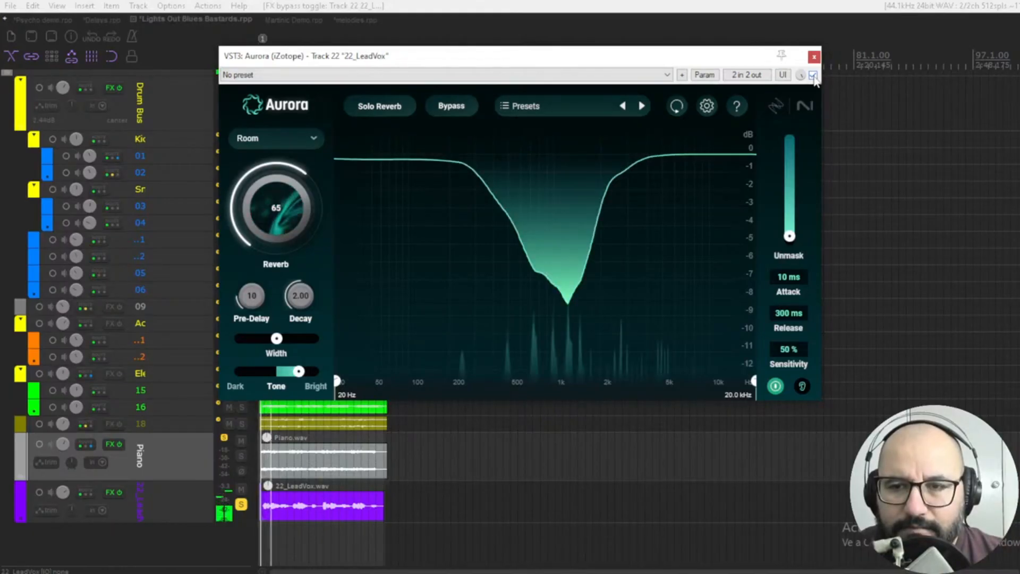
click(813, 75)
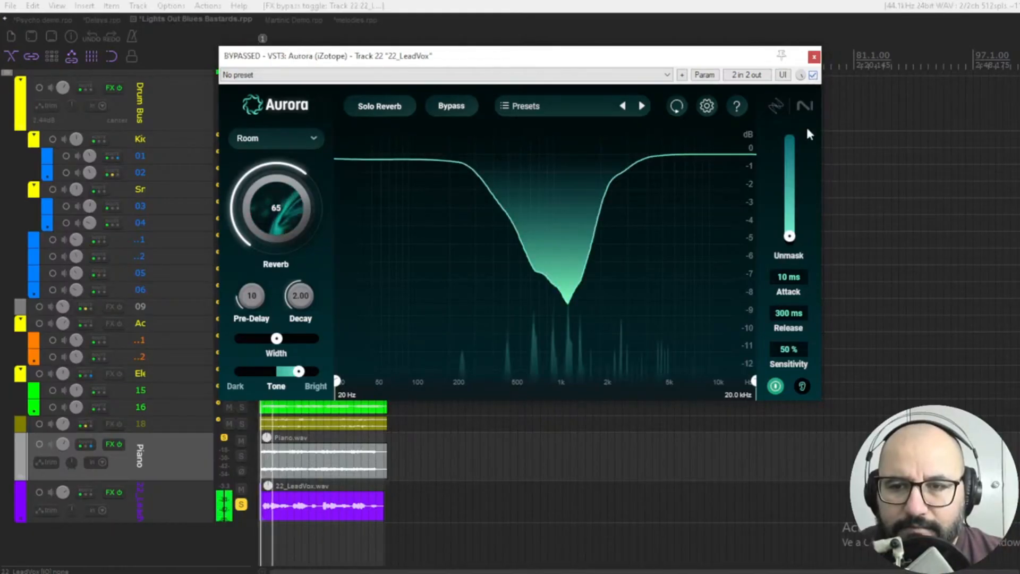
click(812, 74)
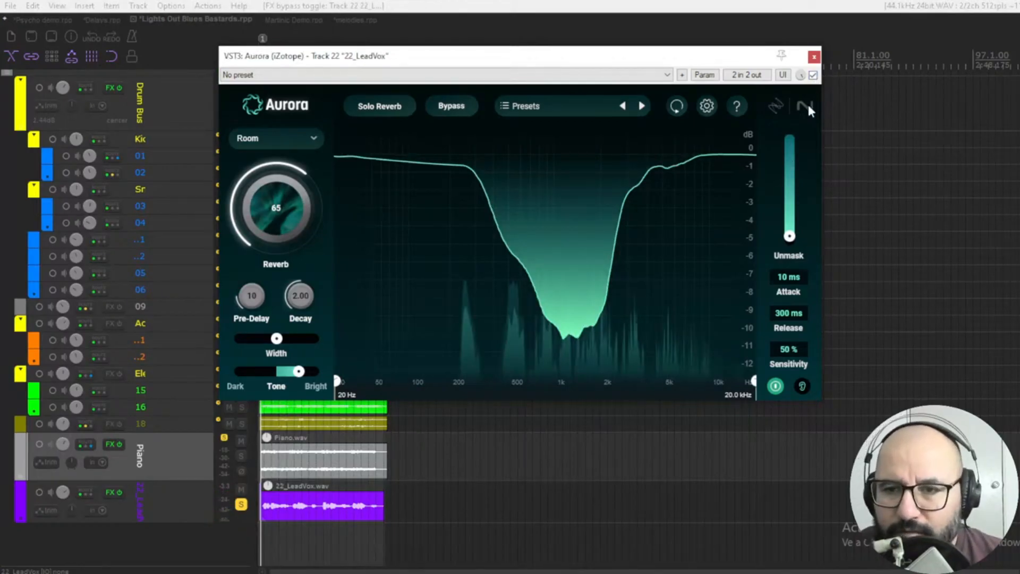
click(813, 74)
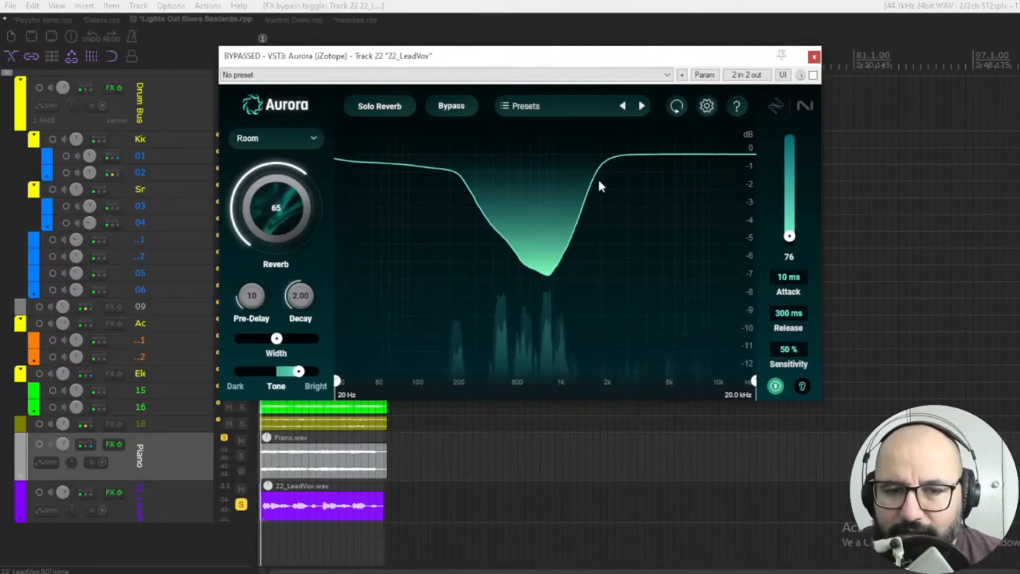
Close the vocal reverb window, clear the track solo and switch to the Martinic Demo project.
key(Escape)
click(241, 505)
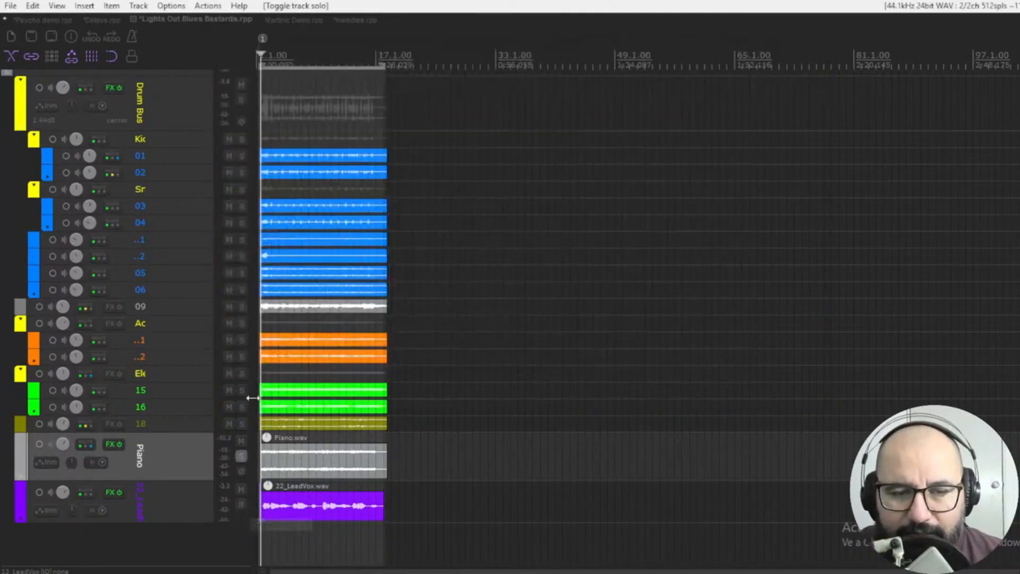
click(299, 21)
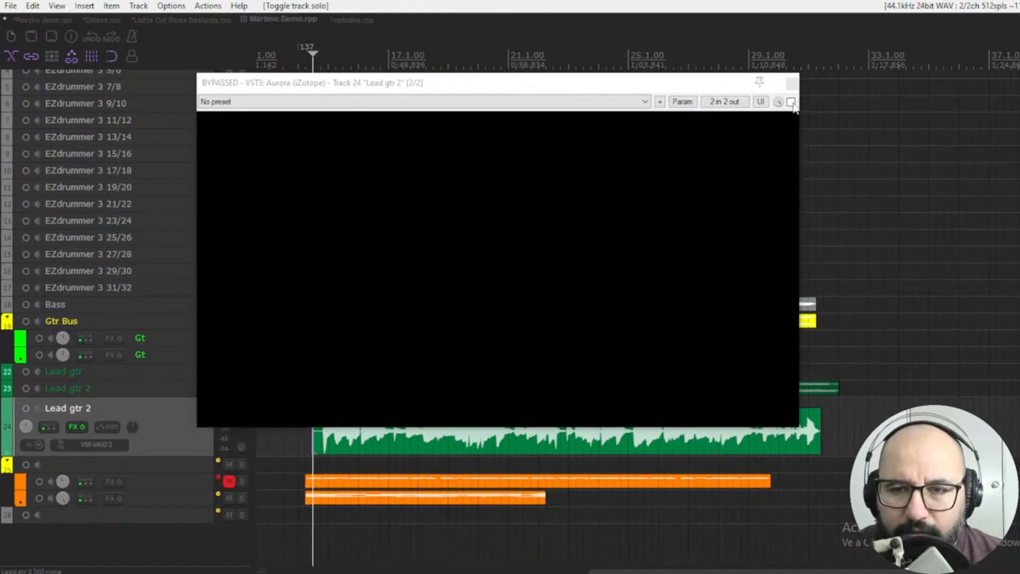
Activate the Aurora reverb on Lead gtr 2 and set it to Cathedral with a reverb amount of 32.
click(791, 102)
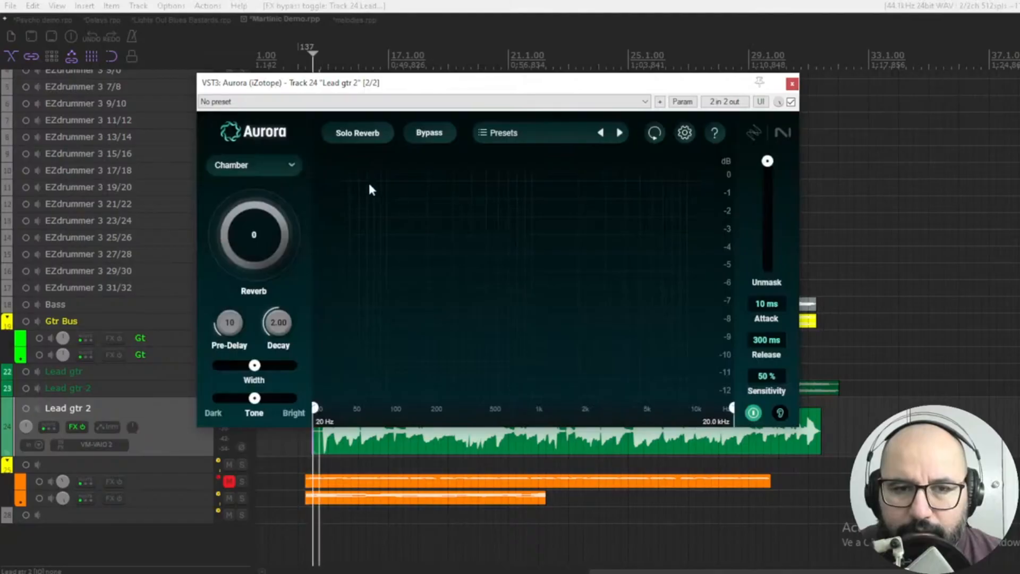
click(281, 165)
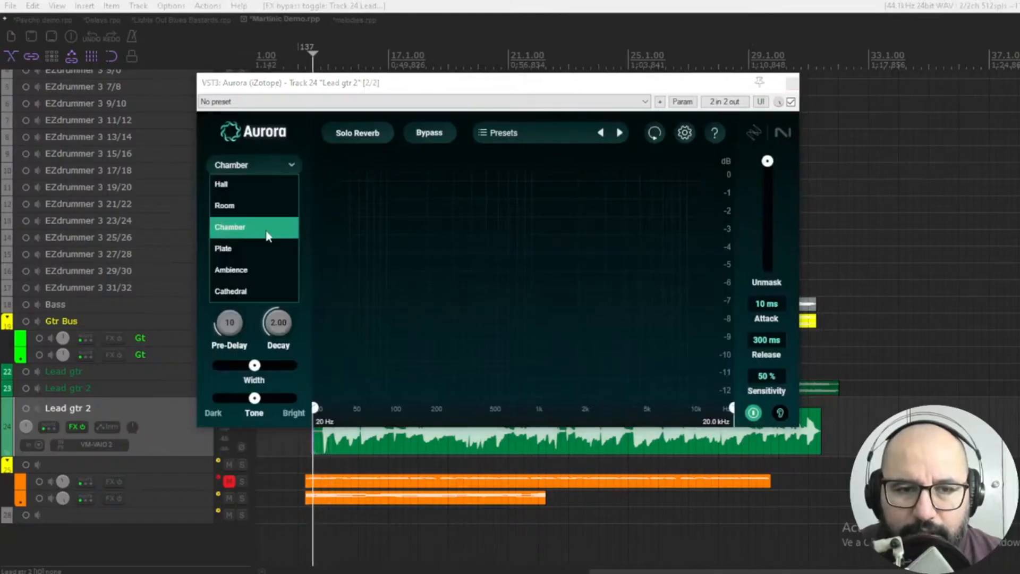
click(266, 292)
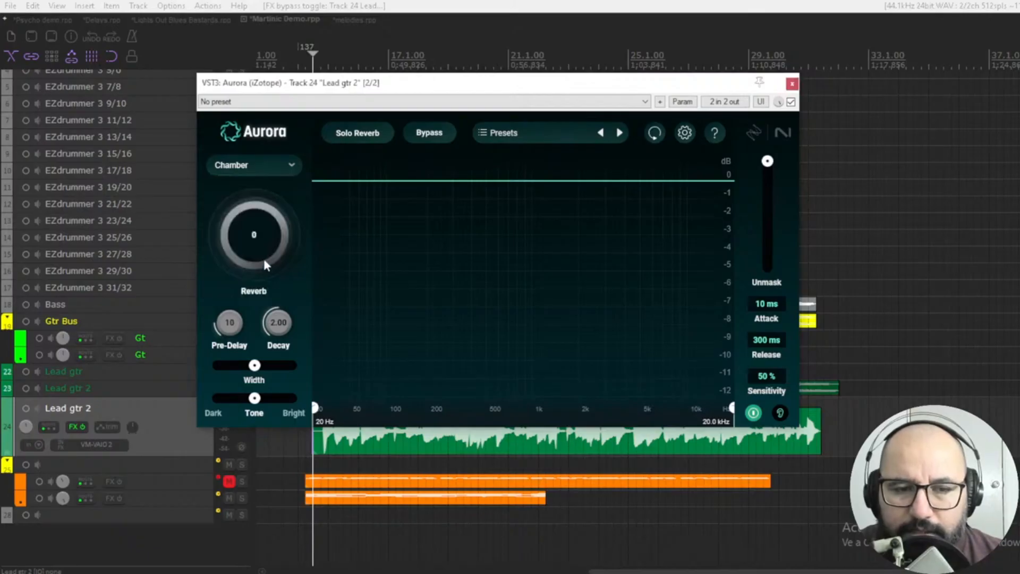
key(space)
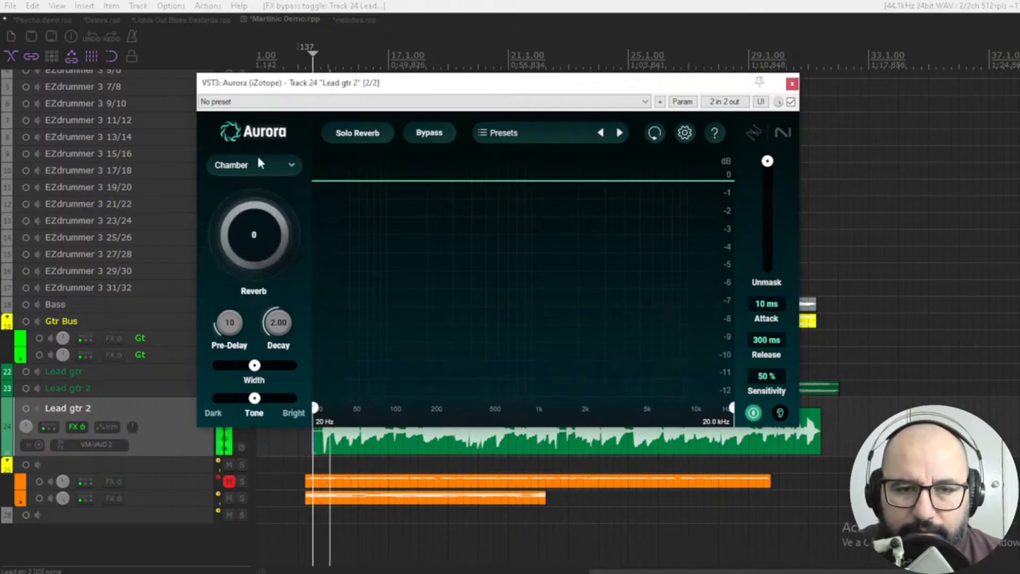
click(258, 164)
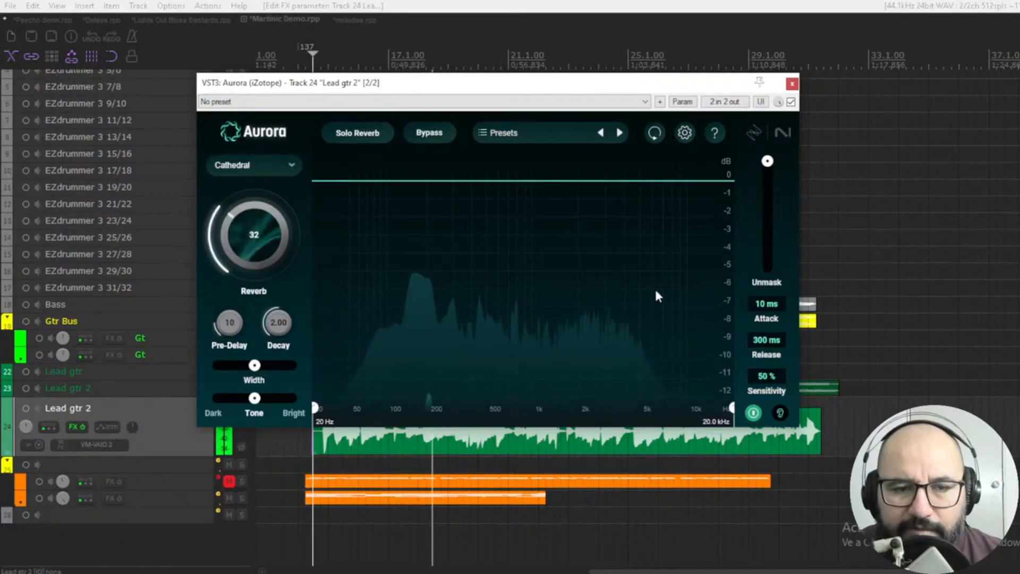
Raise the lead guitar reverb amount to 55, brighten its tone slightly and compare it with the bypassed sound.
click(791, 102)
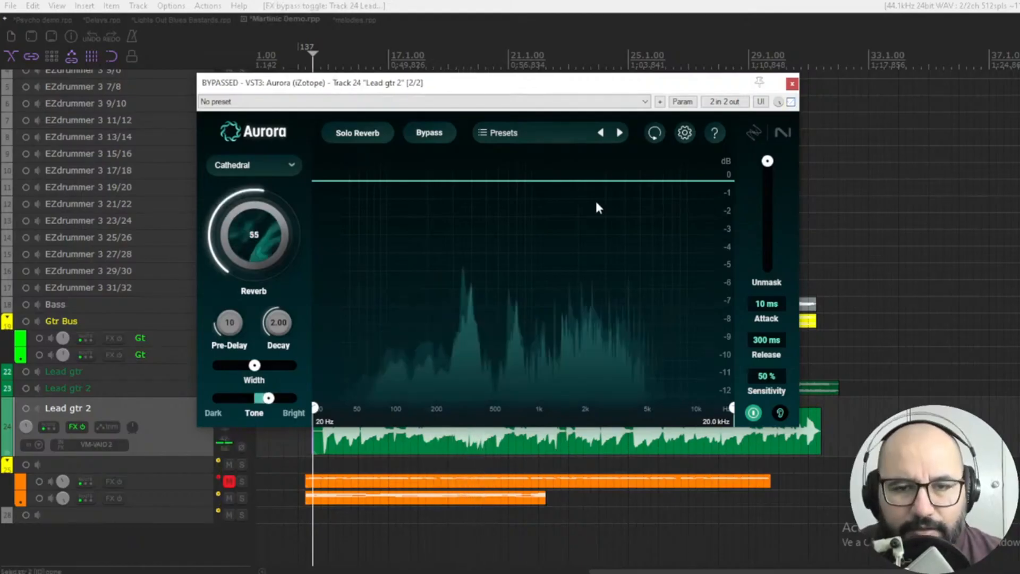
click(791, 102)
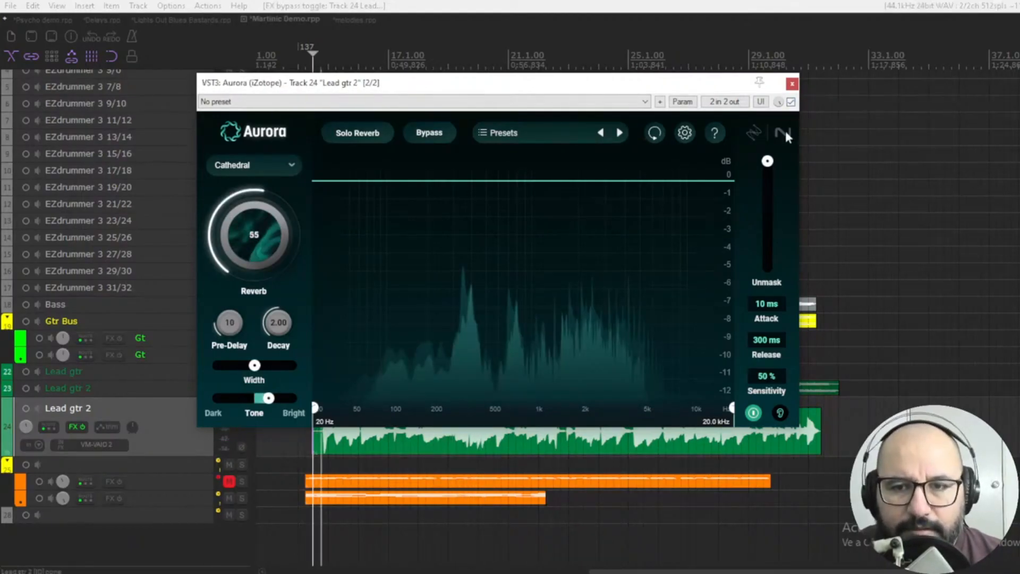
key(space)
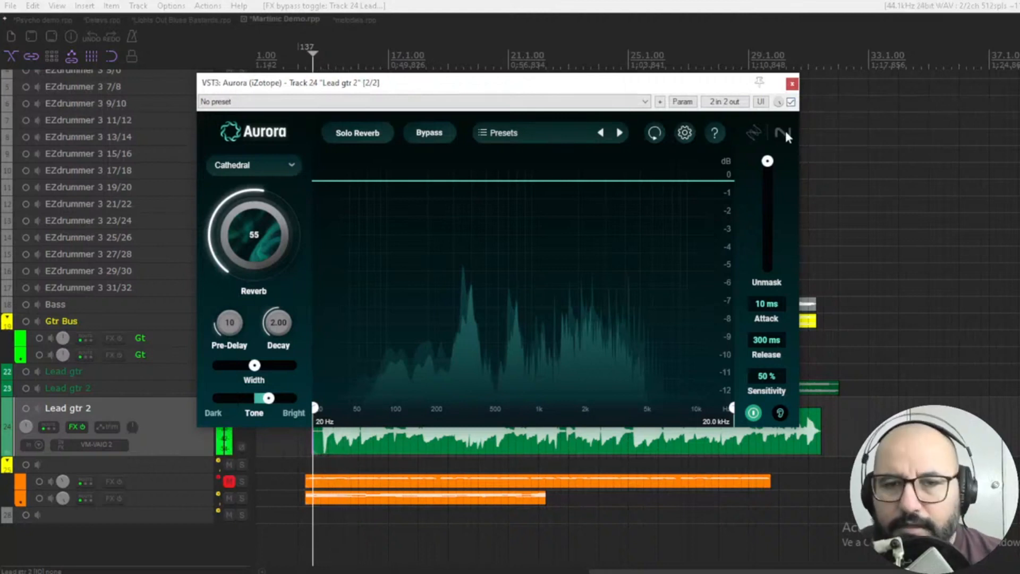
key(space)
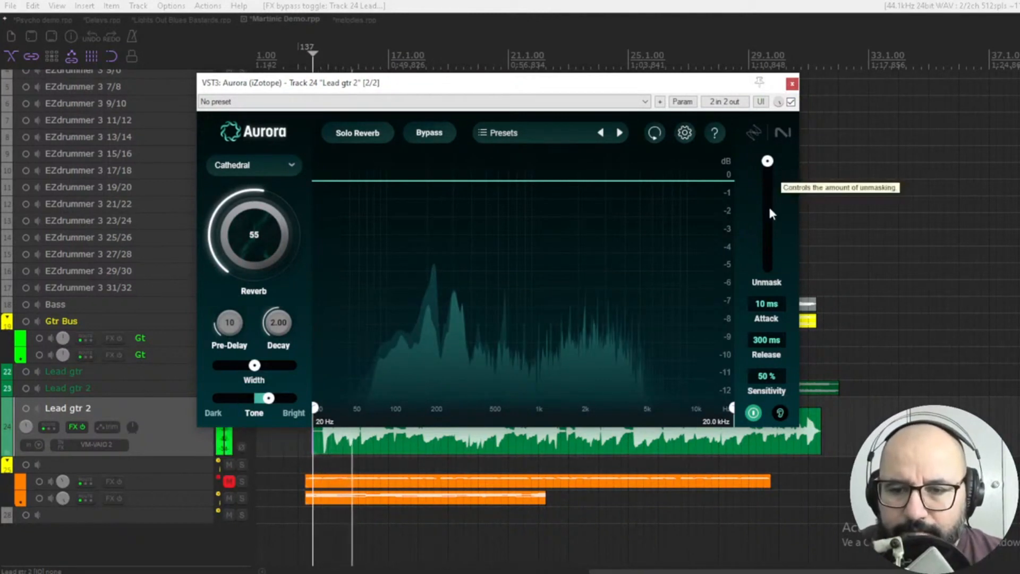
Raise the guitar reverb amount to 73, apply strong unmasking with a narrower width, and compare it with bypass.
click(248, 228)
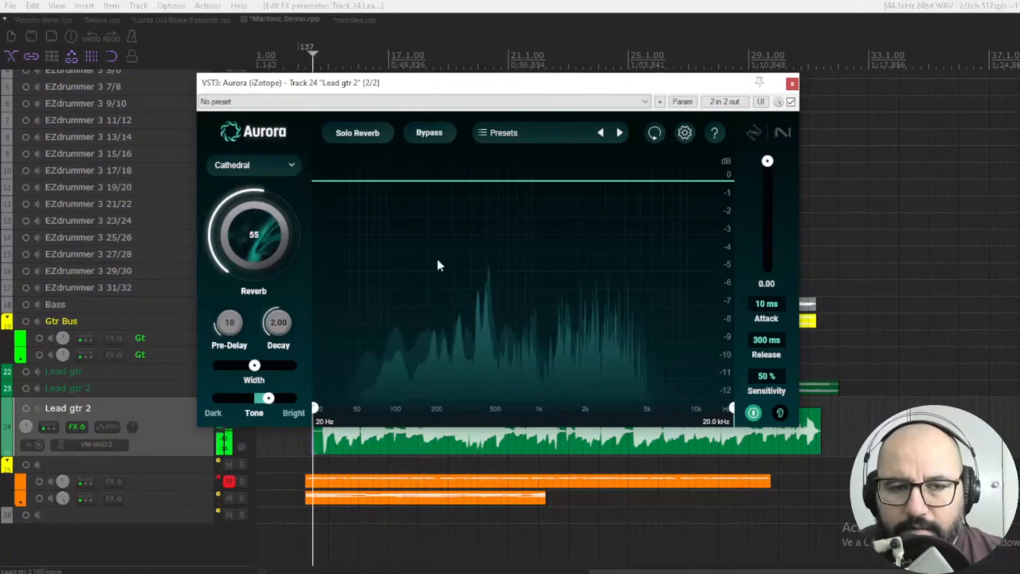
key(space)
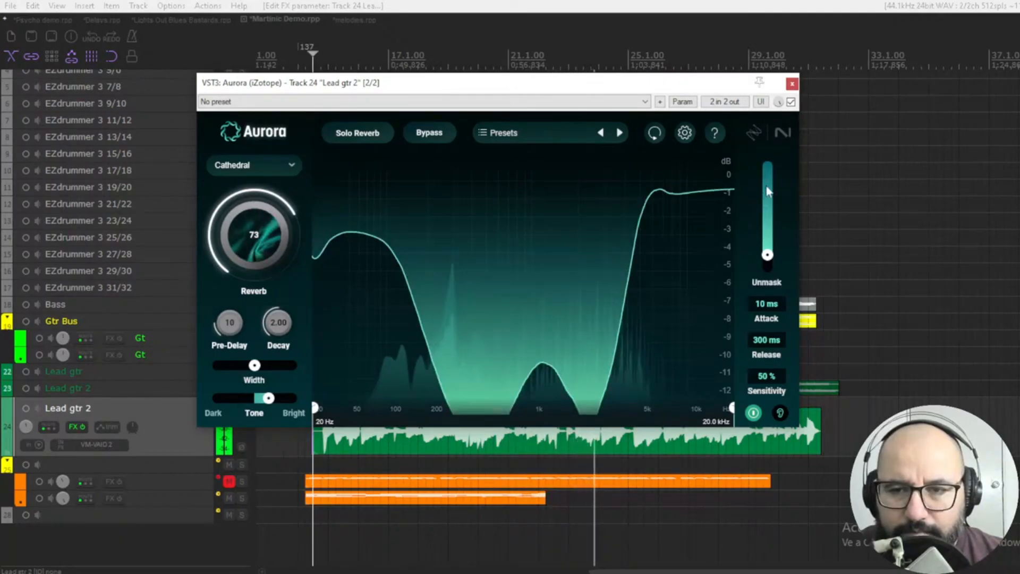
click(790, 101)
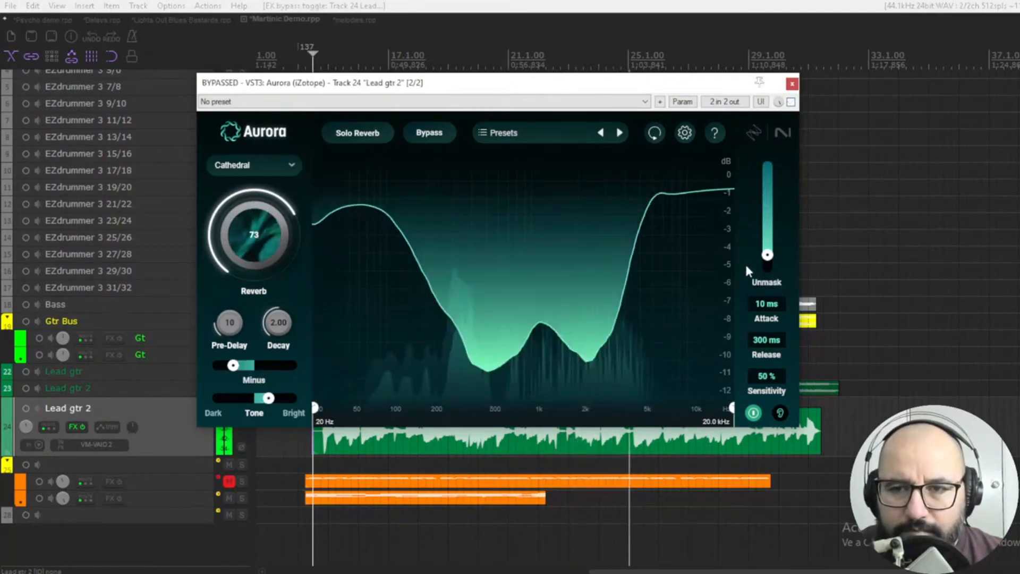
click(791, 101)
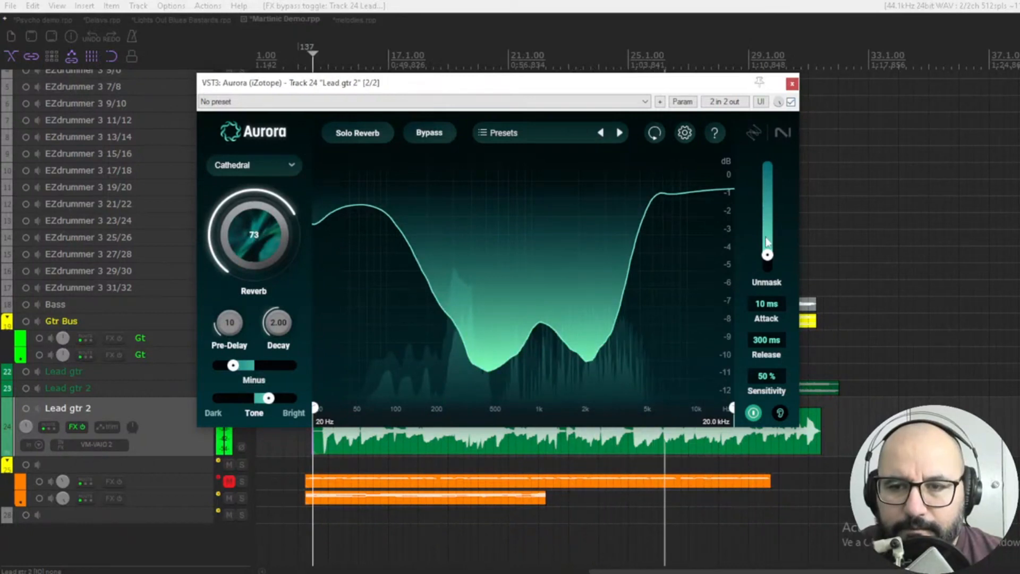
Play back Lead gtr 2 and compare its sound with Aurora active, with Aurora bypassed, and with the unmasking toggled.
mouse_move(767, 255)
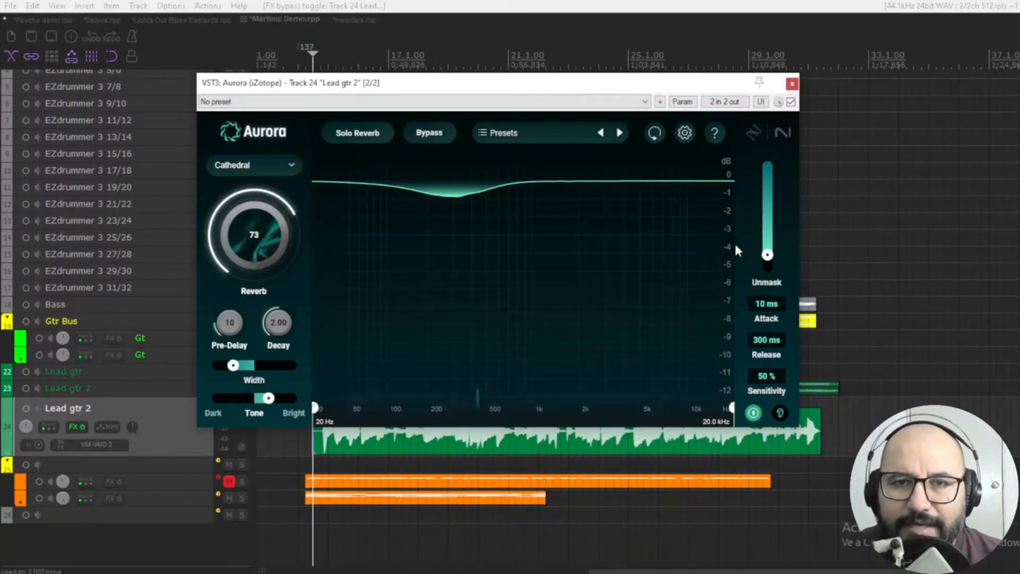
key(space)
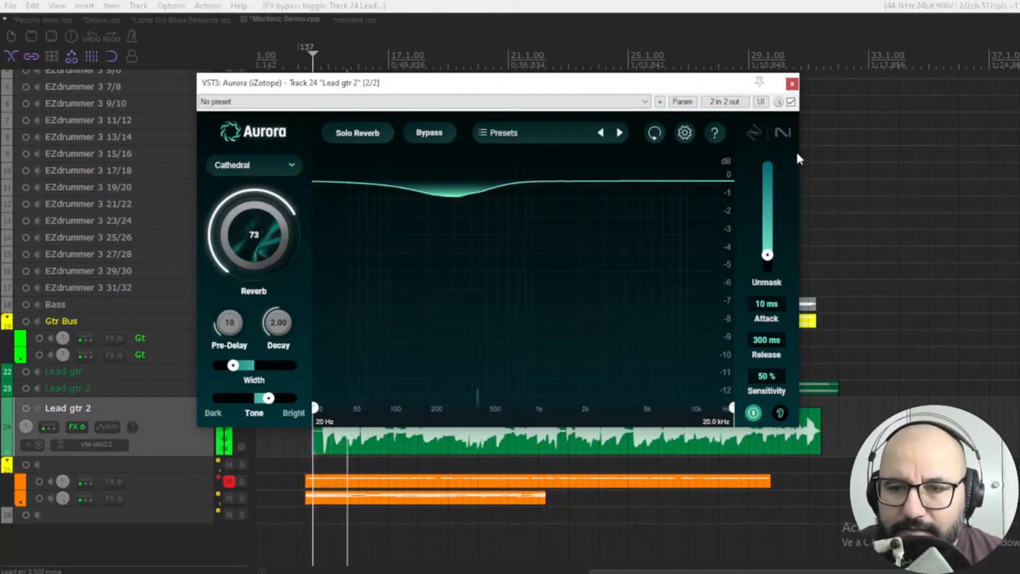
click(791, 102)
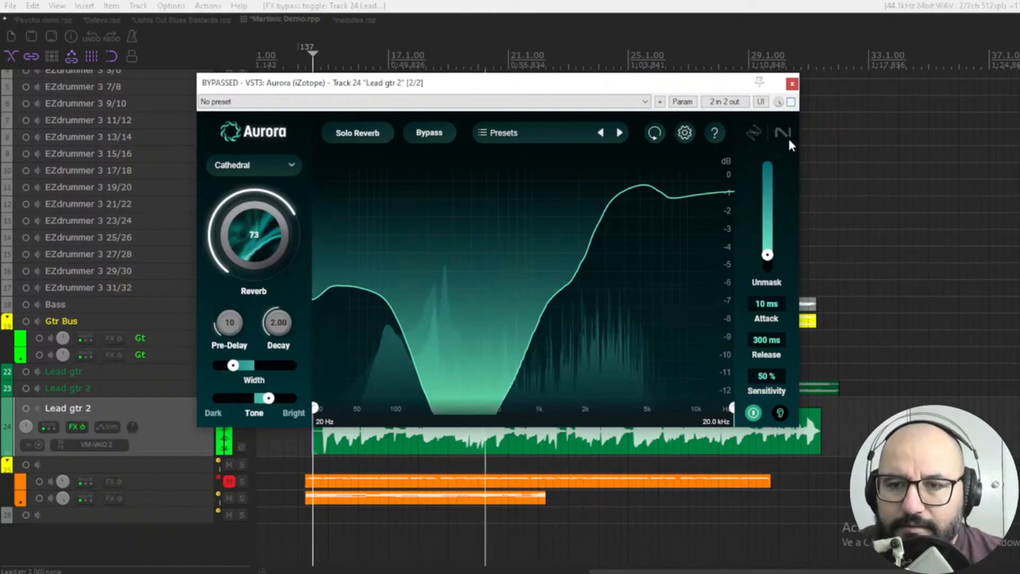
click(791, 102)
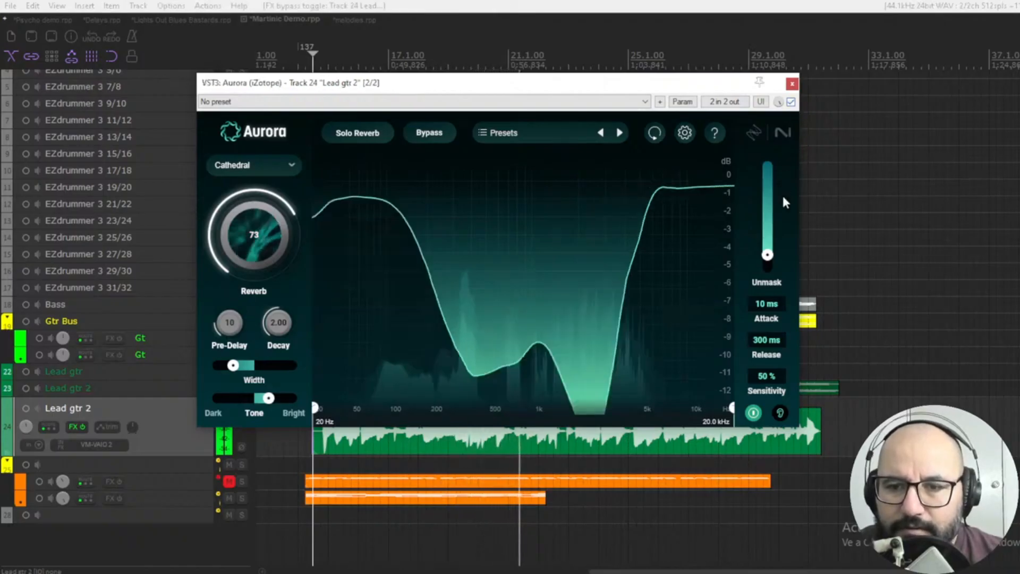
click(753, 413)
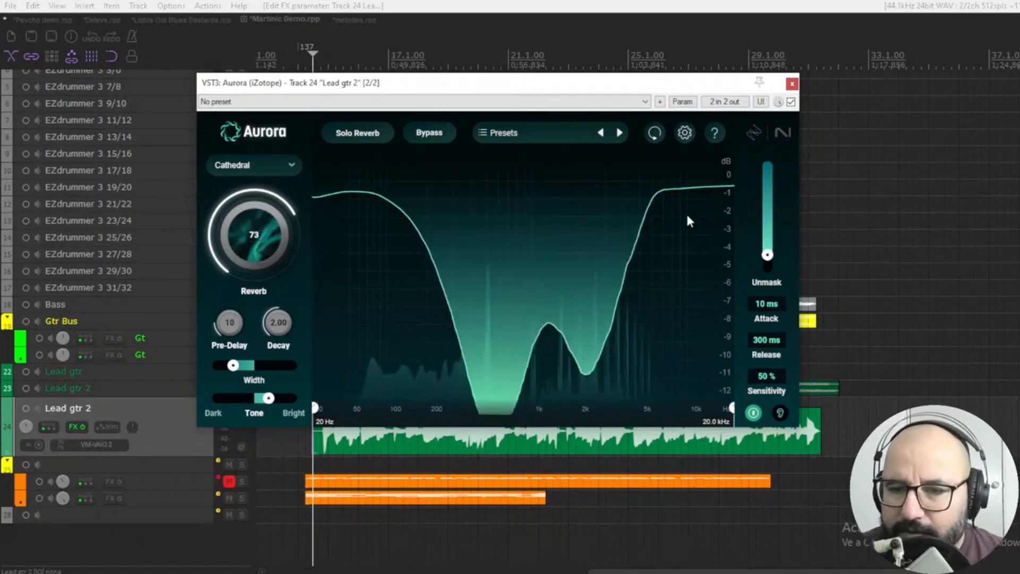
click(790, 102)
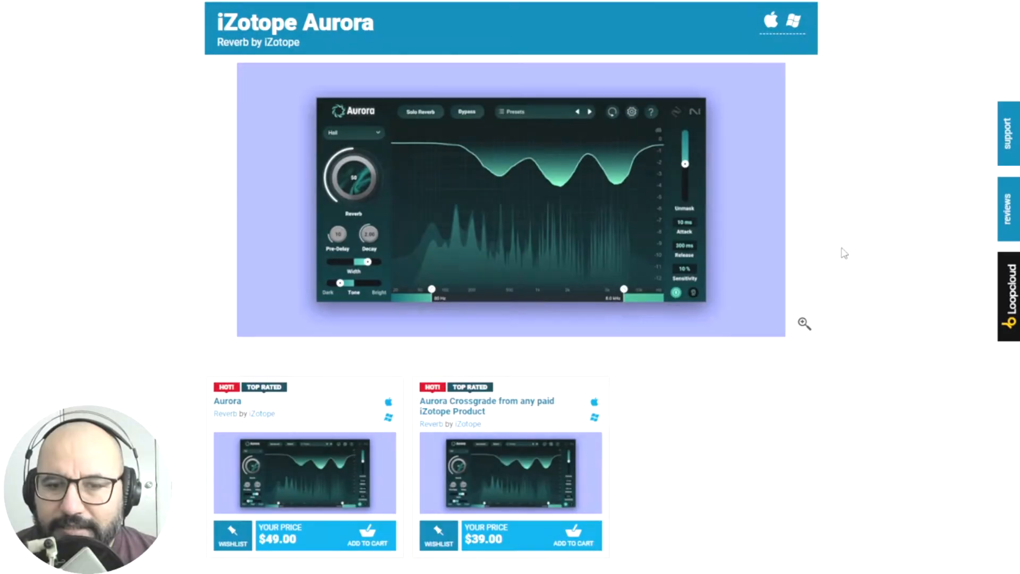
Examine the full-license and crossgrade purchase options on the iZotope Aurora product page in the web browser.
scroll(839, 255, down, 1)
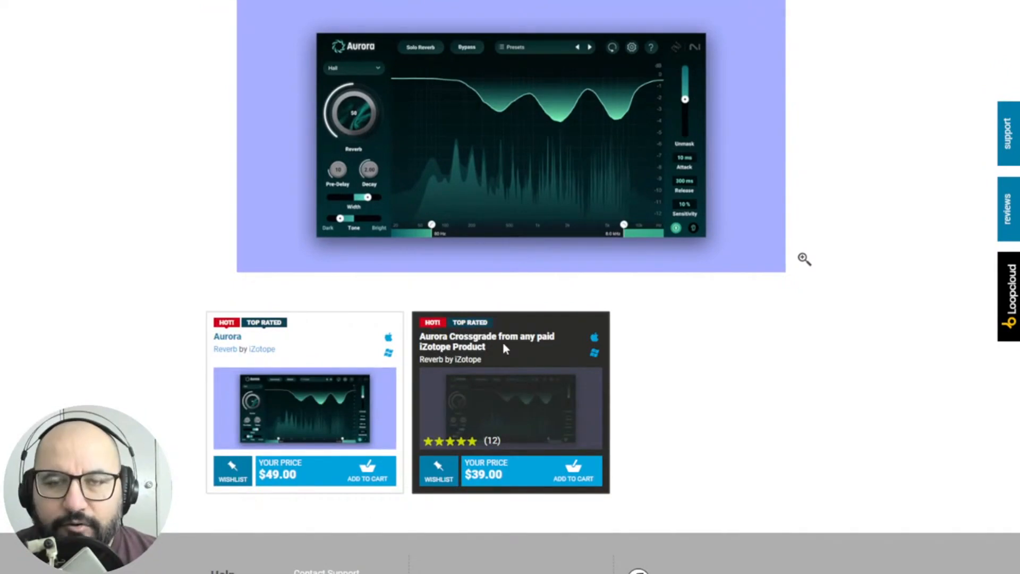
scroll(699, 407, up, 4)
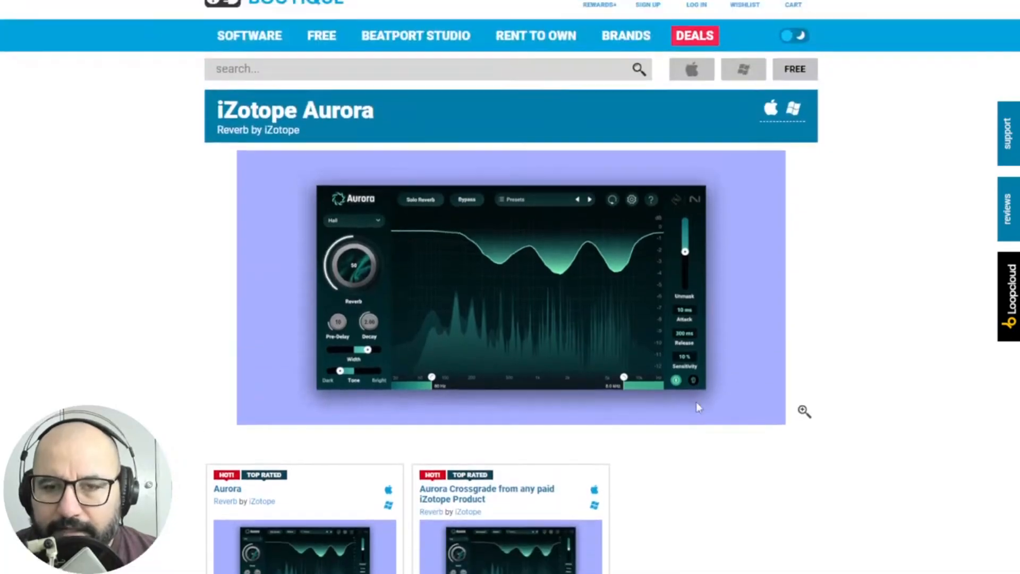